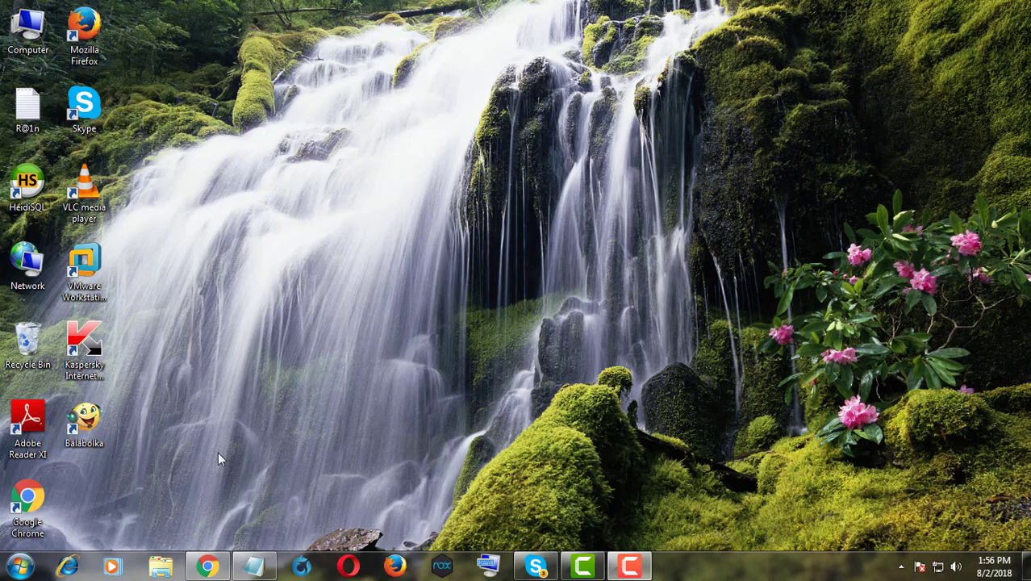
Step: Open the Programs and Features list of installed programs in Control Panel
left_click(19, 567)
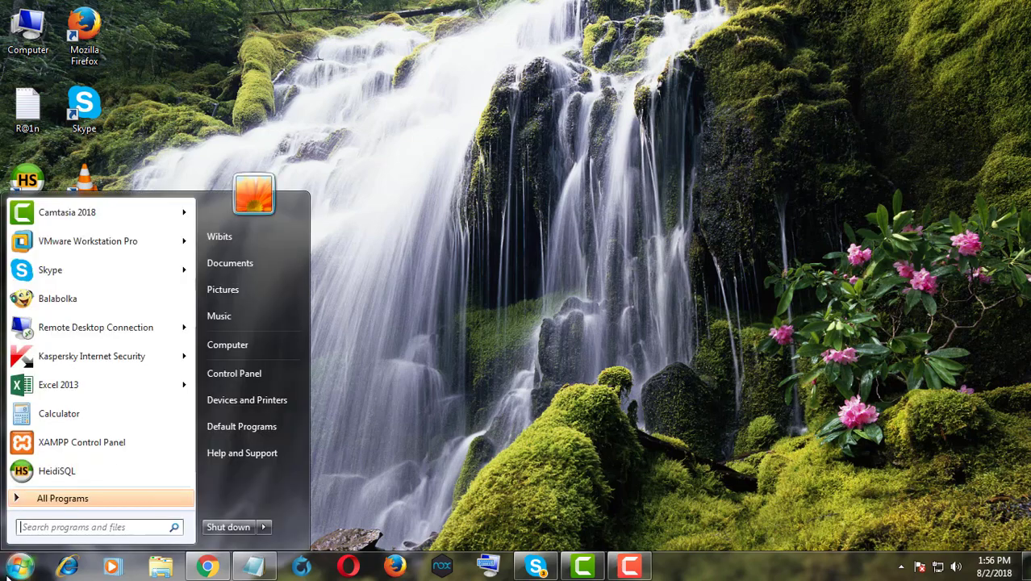
left_click(258, 373)
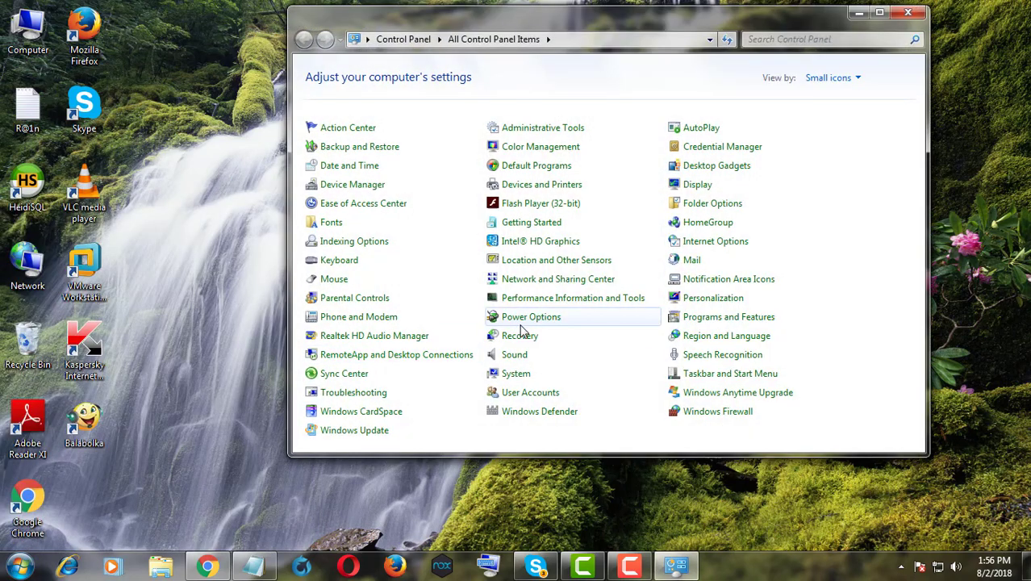
left_click(715, 323)
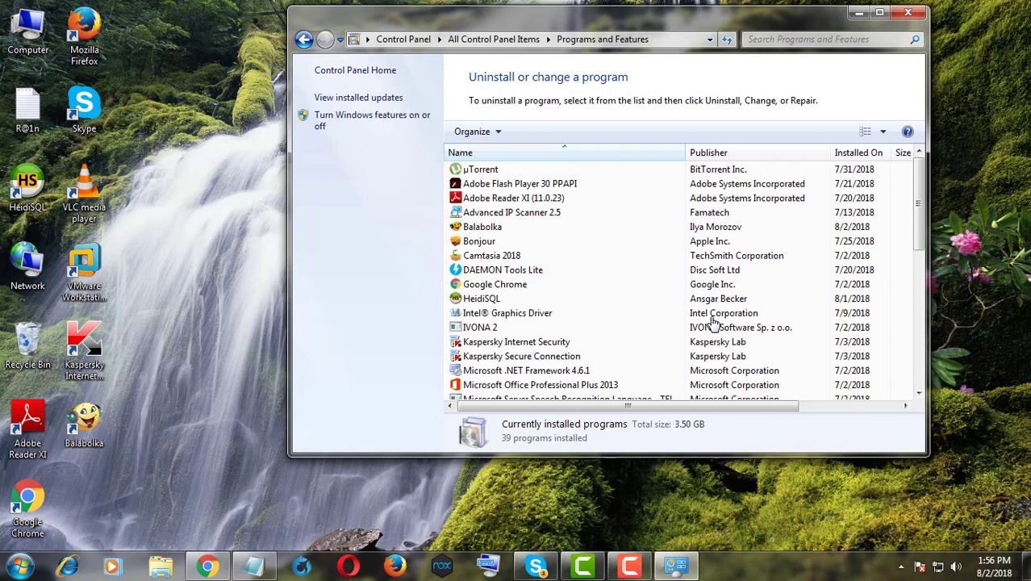
Step: Uninstall Mozilla Firefox 42.0 (x64 en-US) and finish the wizard, choosing a manual reboot instead of rebooting immediately
scroll(516, 266, "down", 2)
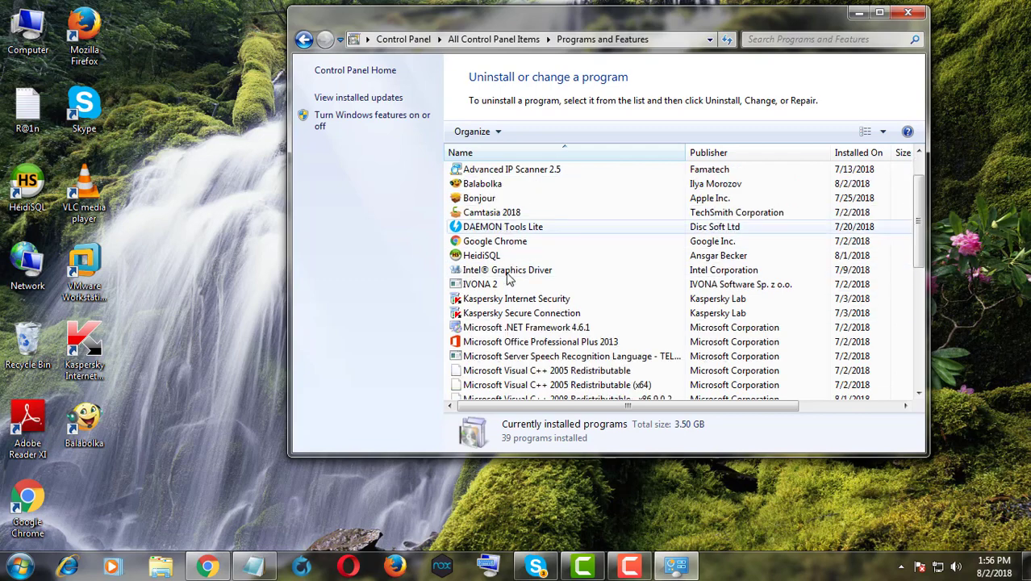
scroll(508, 279, "down", 3)
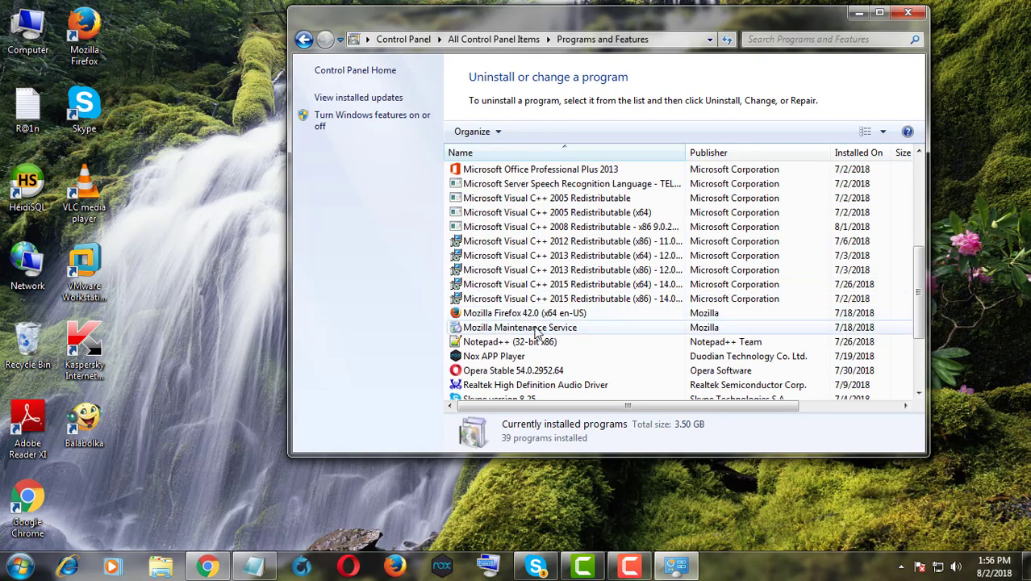
left_click(532, 316)
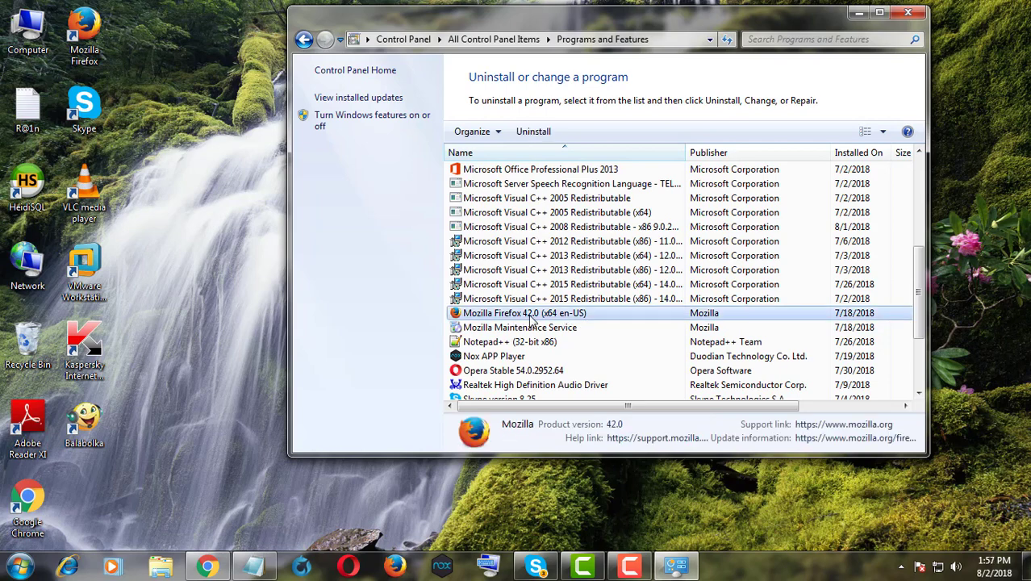
left_click(532, 134)
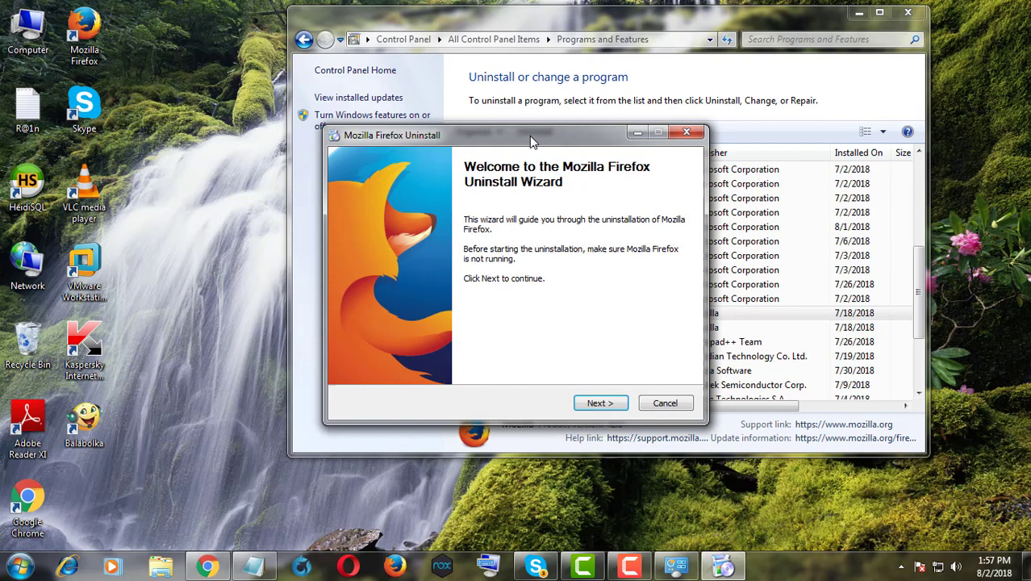
left_click(600, 404)
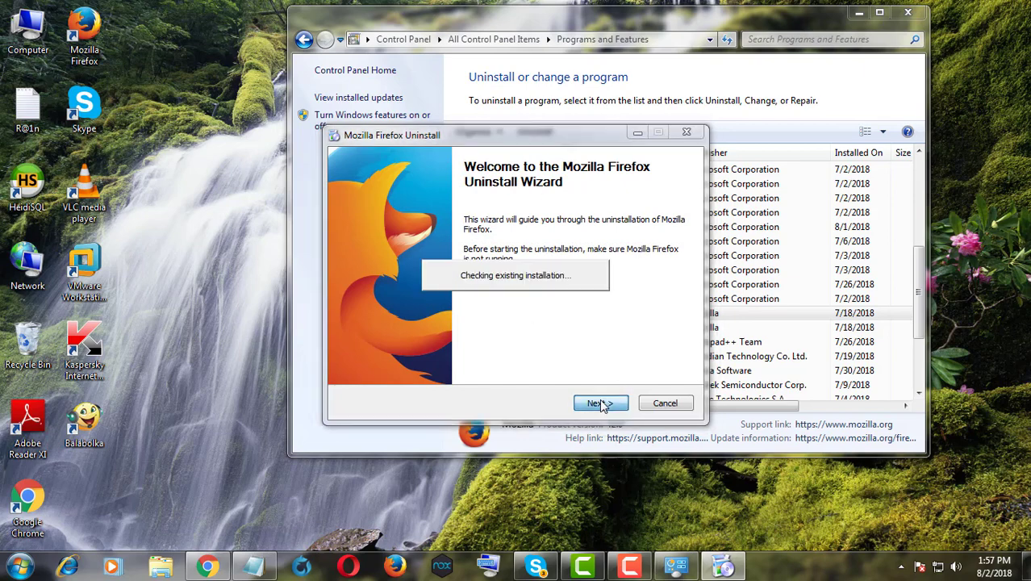
left_click(601, 403)
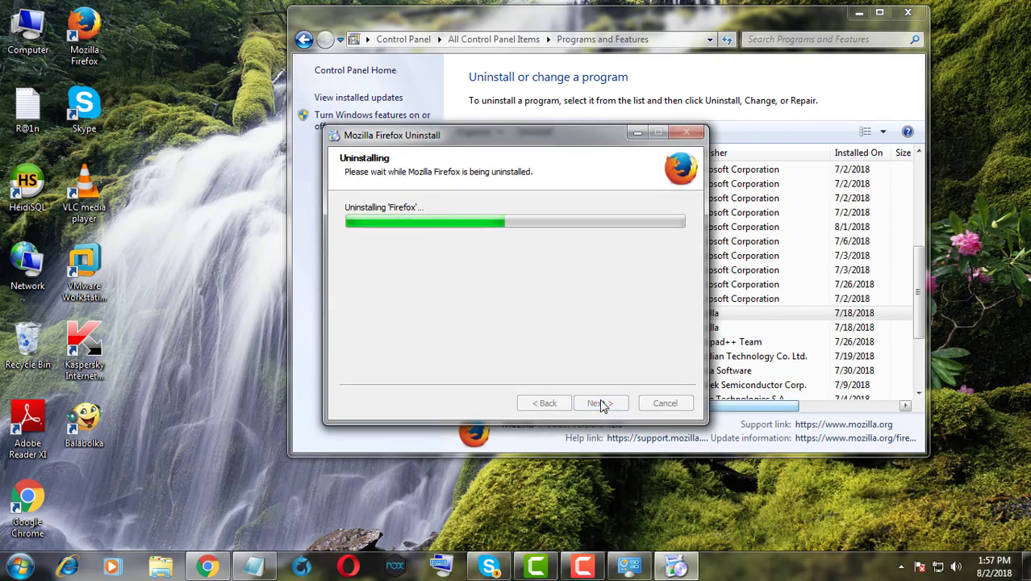
left_click(488, 290)
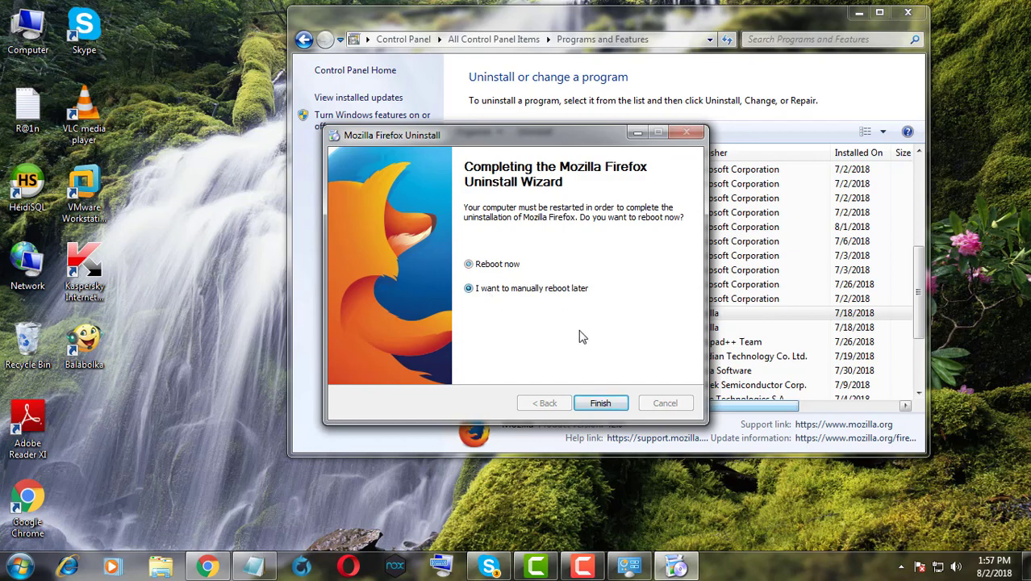
left_click(599, 406)
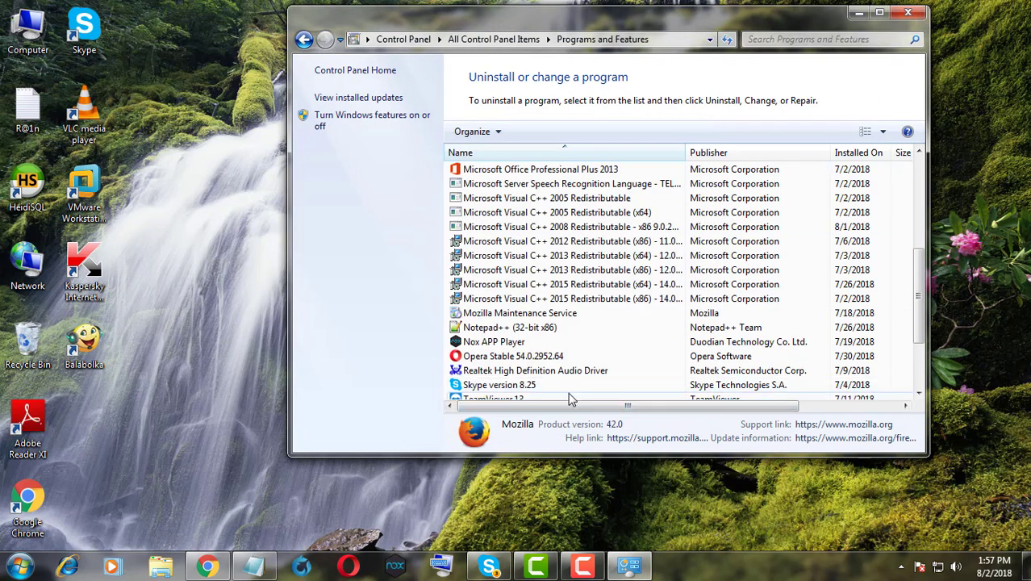
Step: Uninstall Mozilla Maintenance Service and close the Programs and Features window
left_click(542, 315)
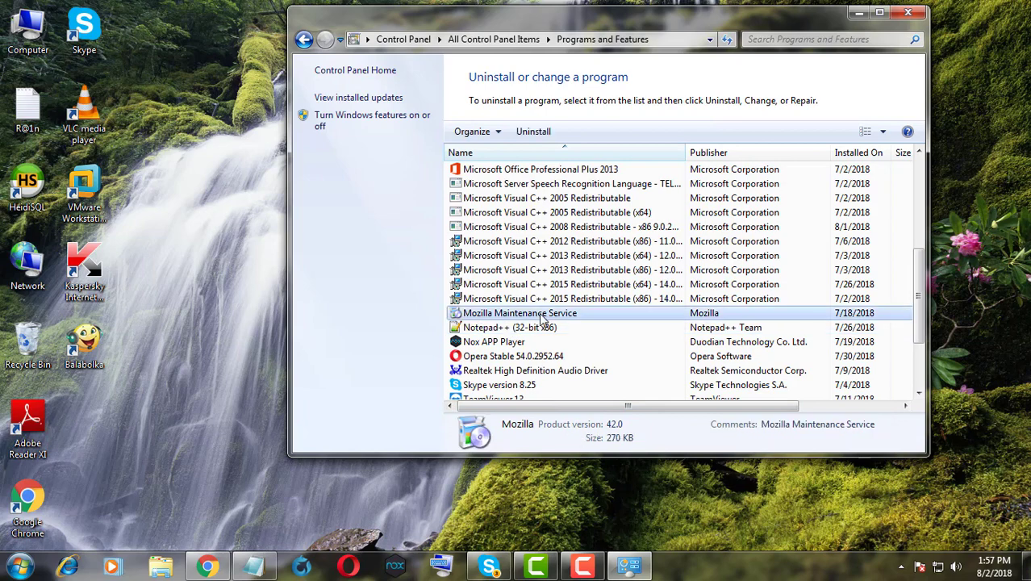
left_click(533, 130)
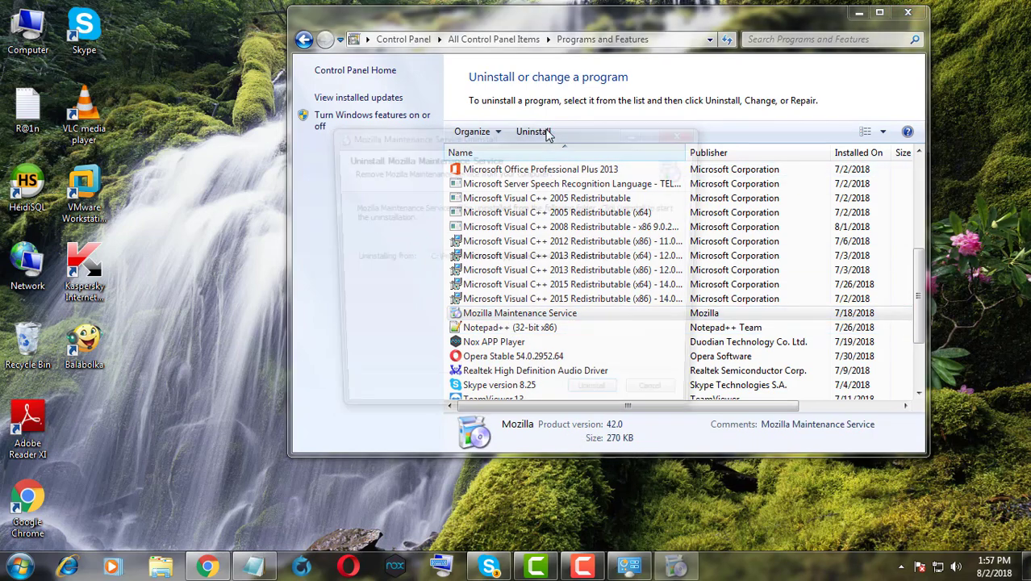
left_click(600, 403)
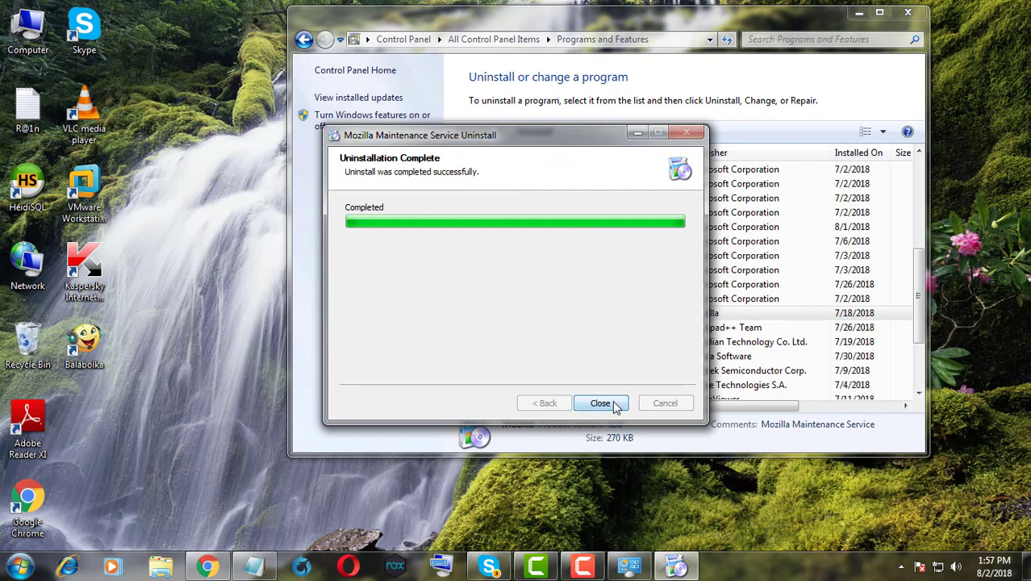
left_click(613, 404)
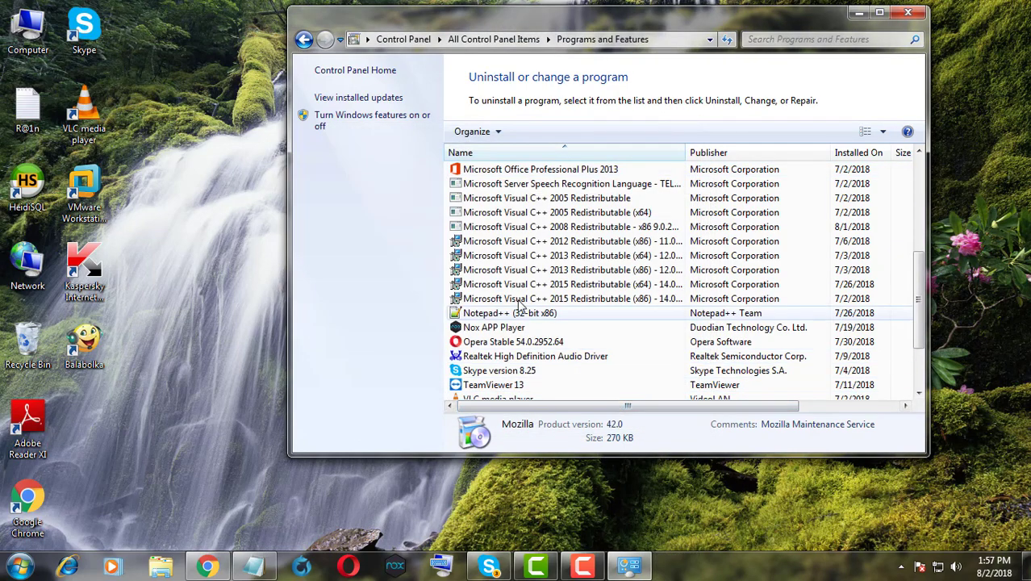
left_click(907, 13)
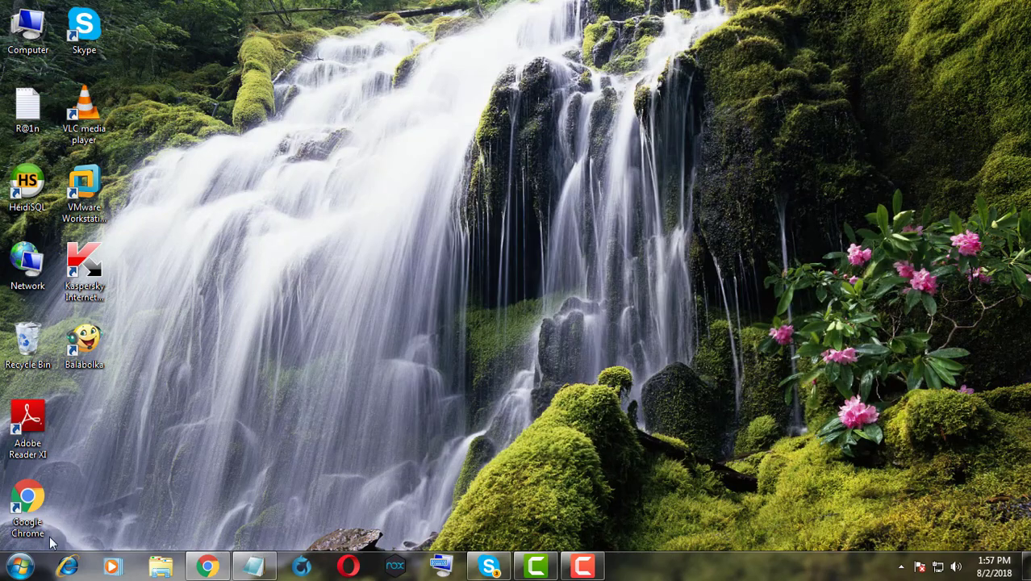
Step: Search Windows for "folder options" and open Folder Options
left_click(20, 566)
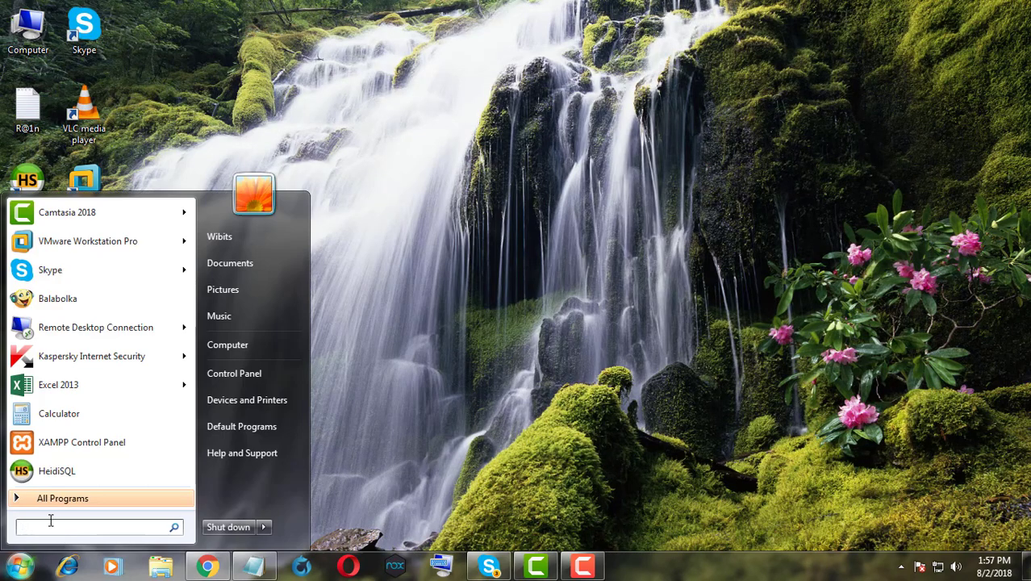
type("folder")
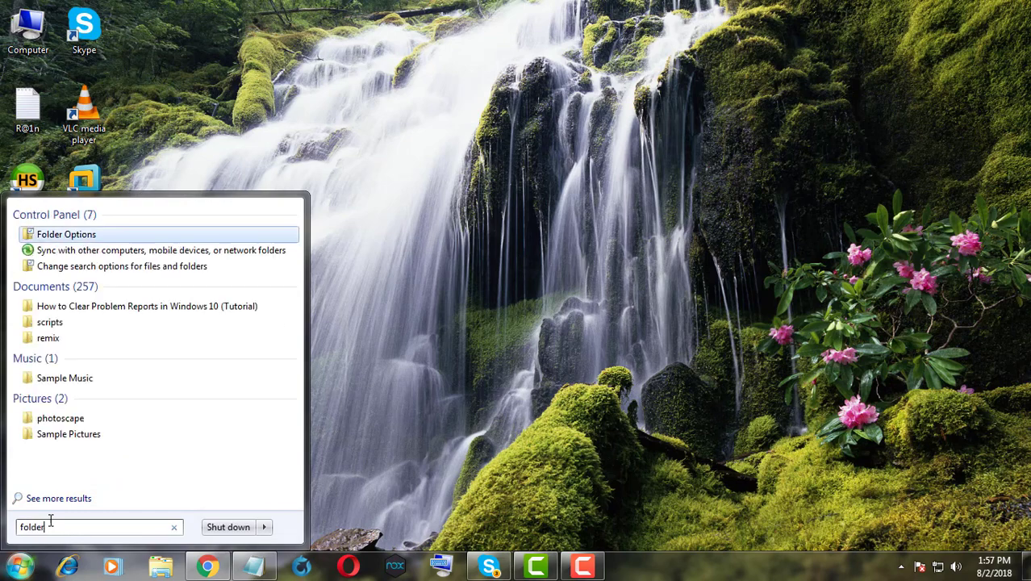
type(" options")
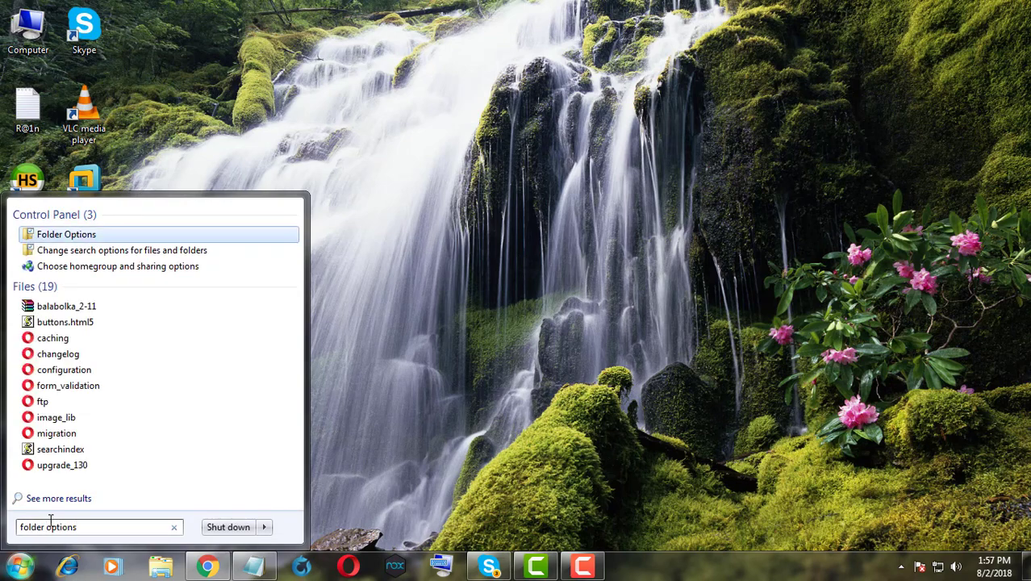
left_click(50, 236)
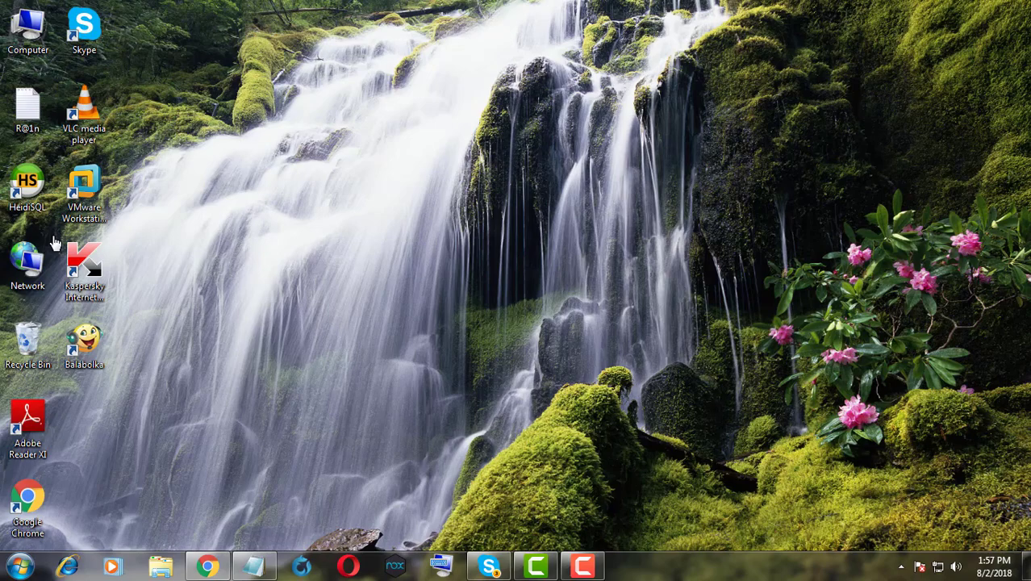
Step: Set the folder view settings to show hidden files, folders, and drives, apply the setting and close Folder Options
left_click(158, 131)
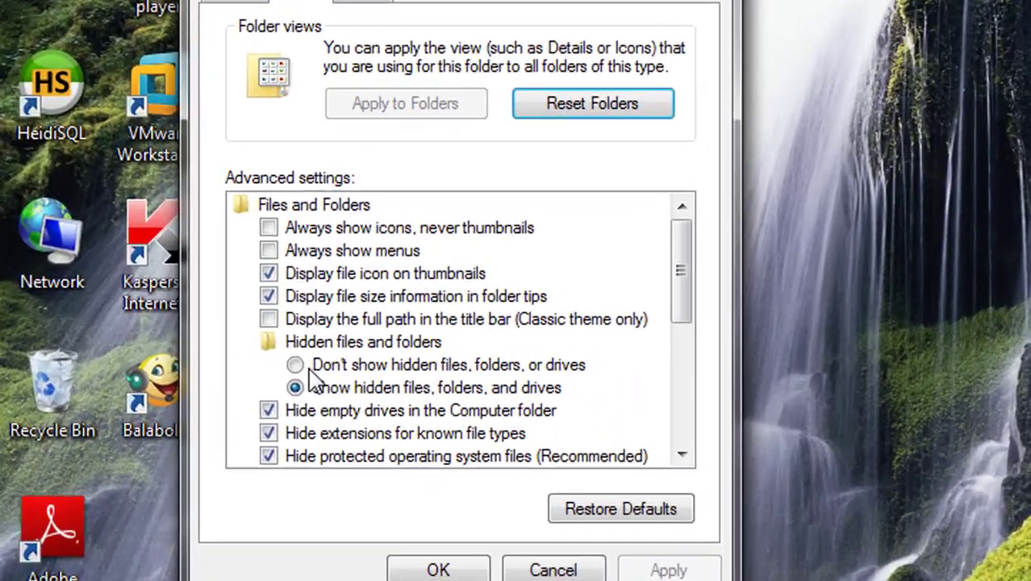
left_click(314, 386)
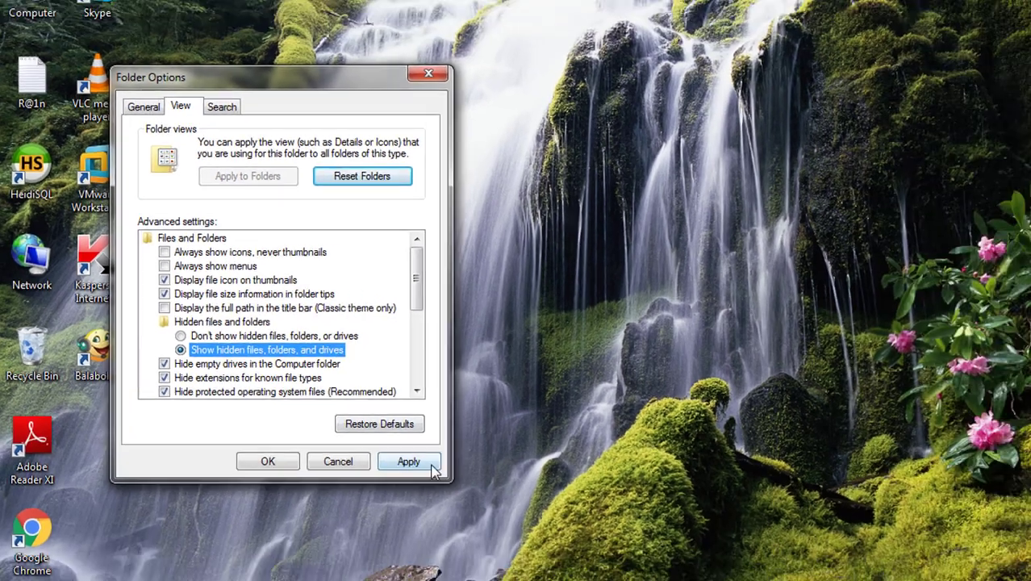
left_click(738, 579)
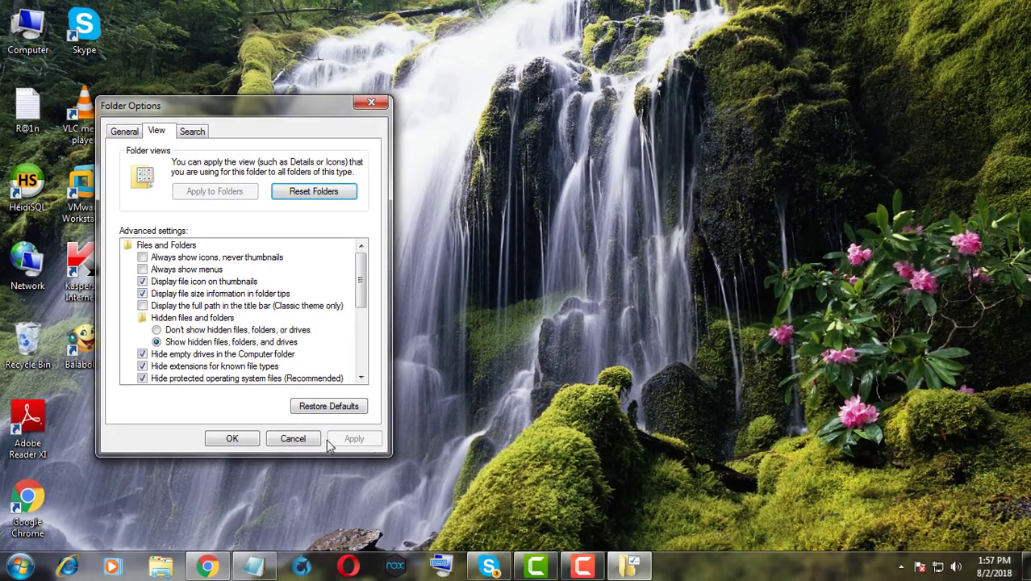
left_click(233, 440)
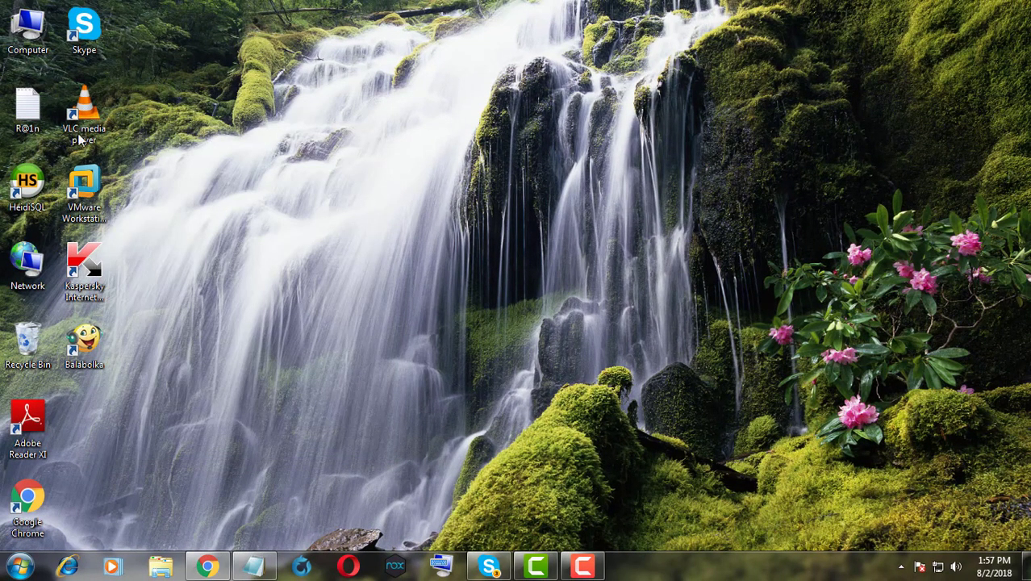
Step: Browse from Computer to the user profile's AppData\Local folder on Local Disk (C:)
double_click(35, 26)
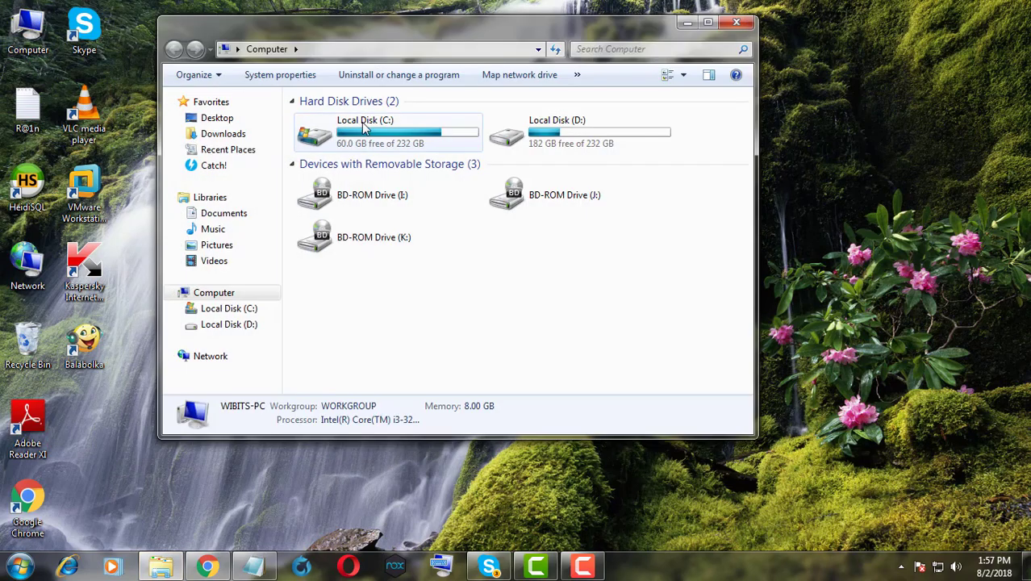
double_click(364, 126)
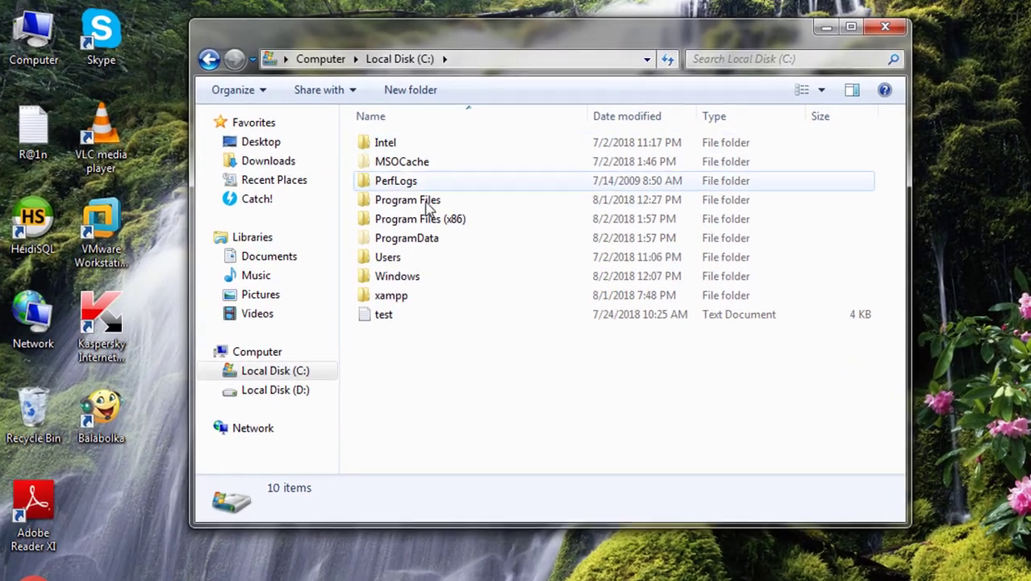
double_click(396, 258)
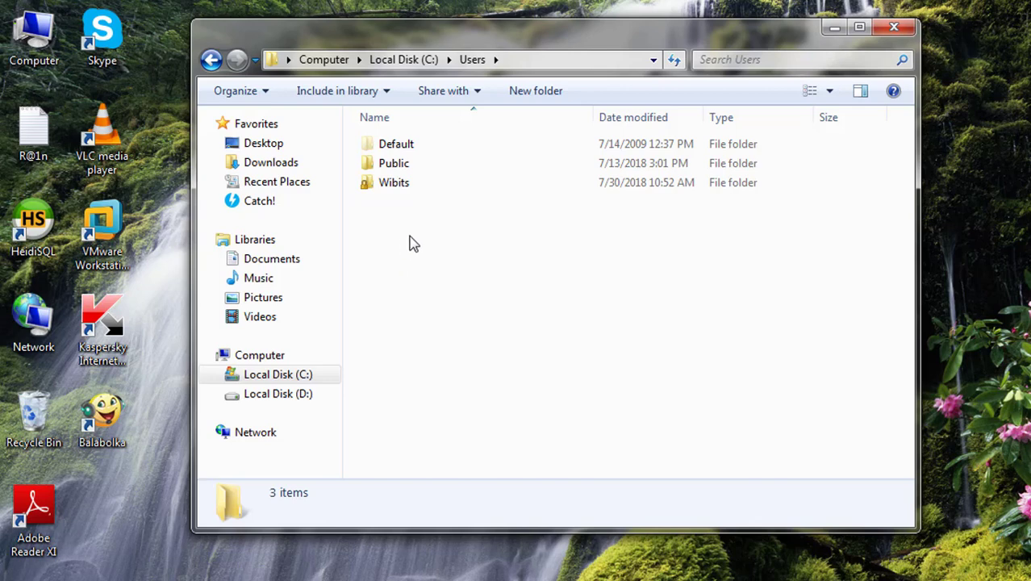
double_click(445, 186)
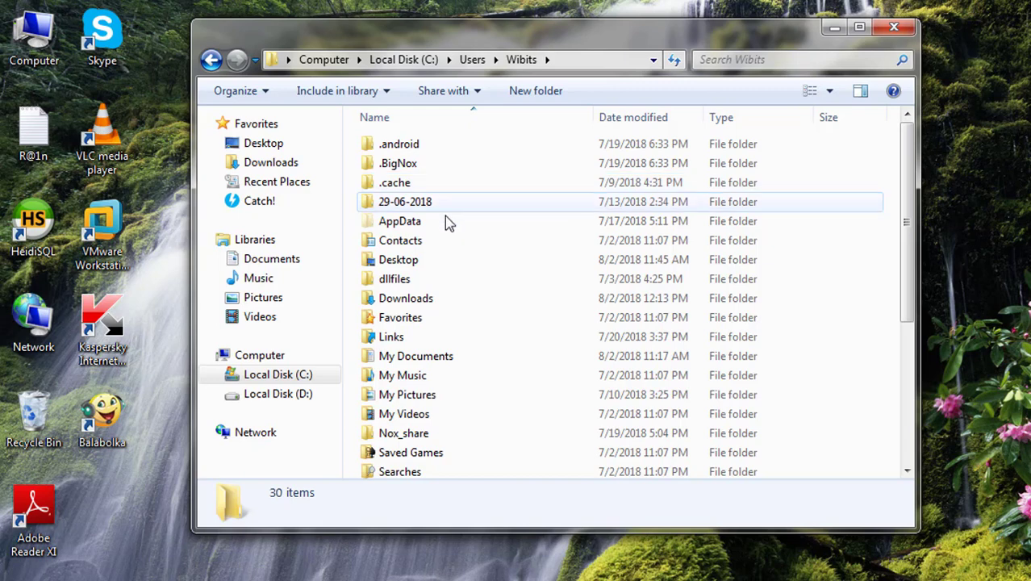
double_click(383, 222)
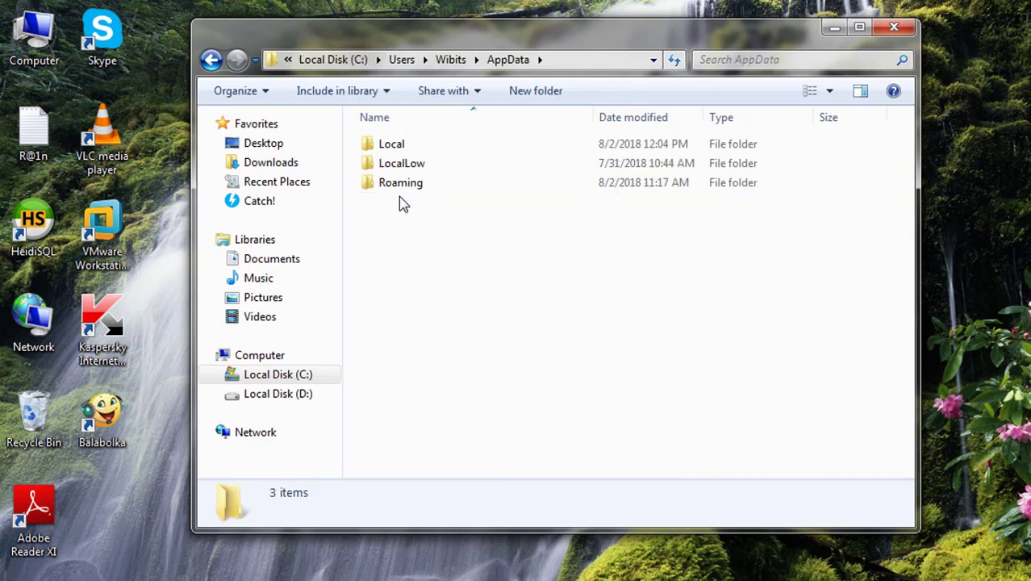
double_click(385, 149)
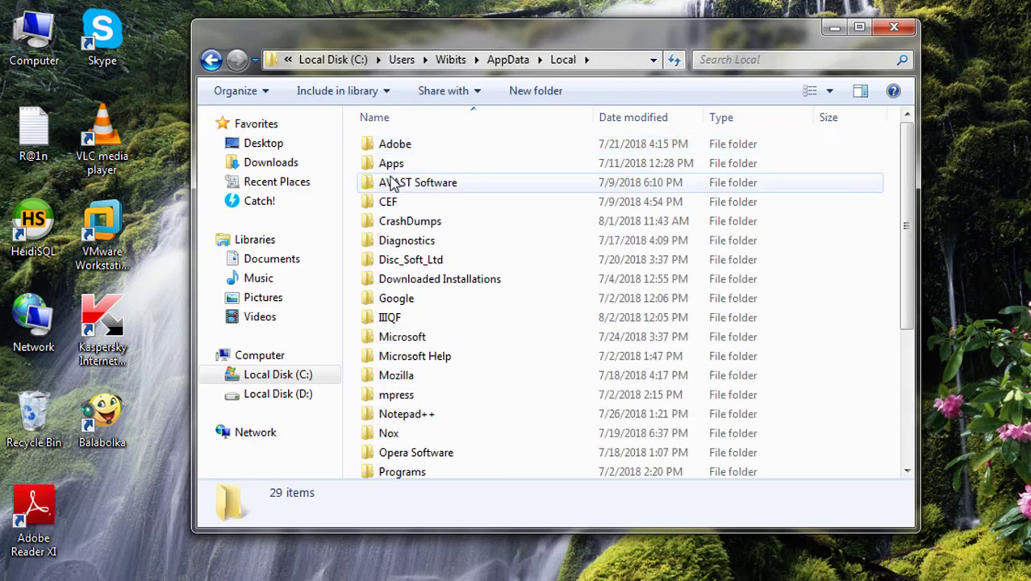
Step: Delete the Mozilla folder from AppData\Local and confirm the deletion
left_click(389, 373)
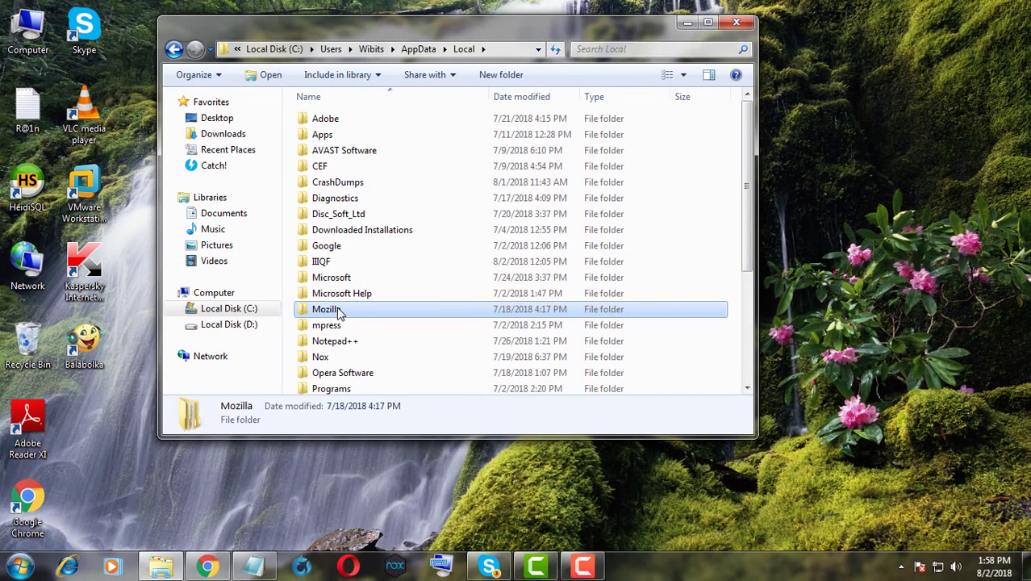
right_click(361, 333)
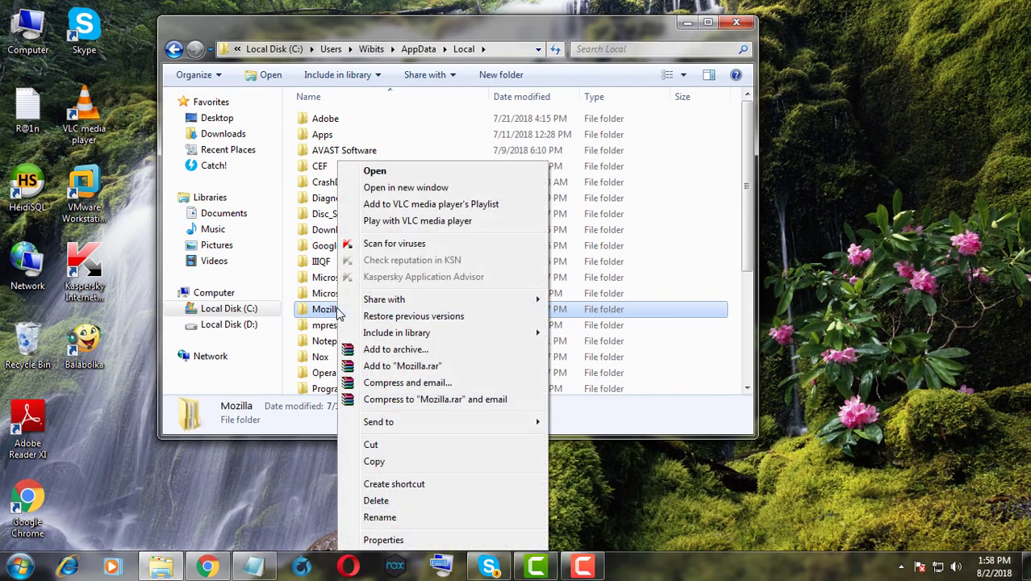
left_click(381, 501)
left_click(557, 347)
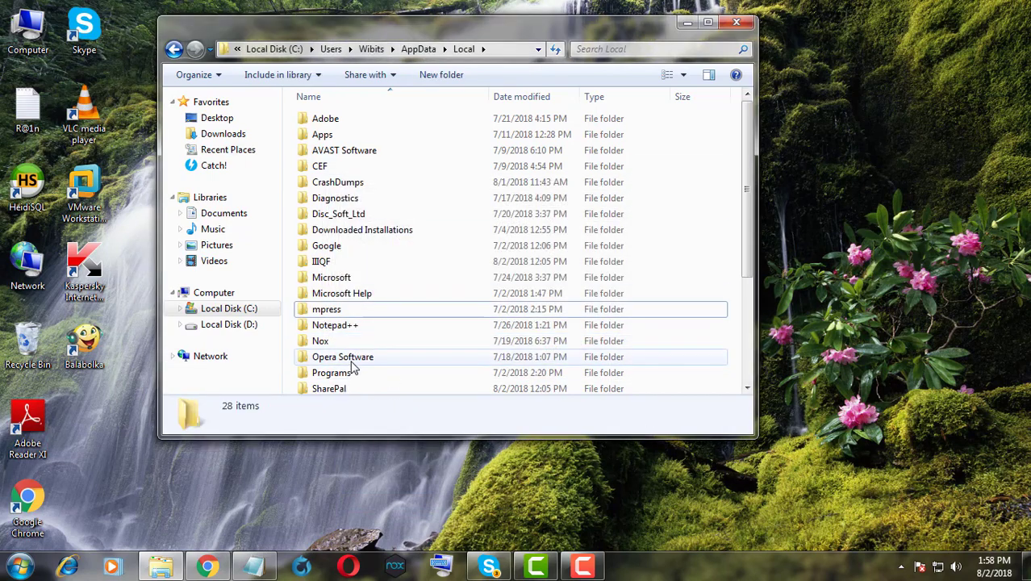
Step: Delete the Mozilla folder from the user profile's AppData\LocalLow folder and confirm the deletion
left_click(173, 50)
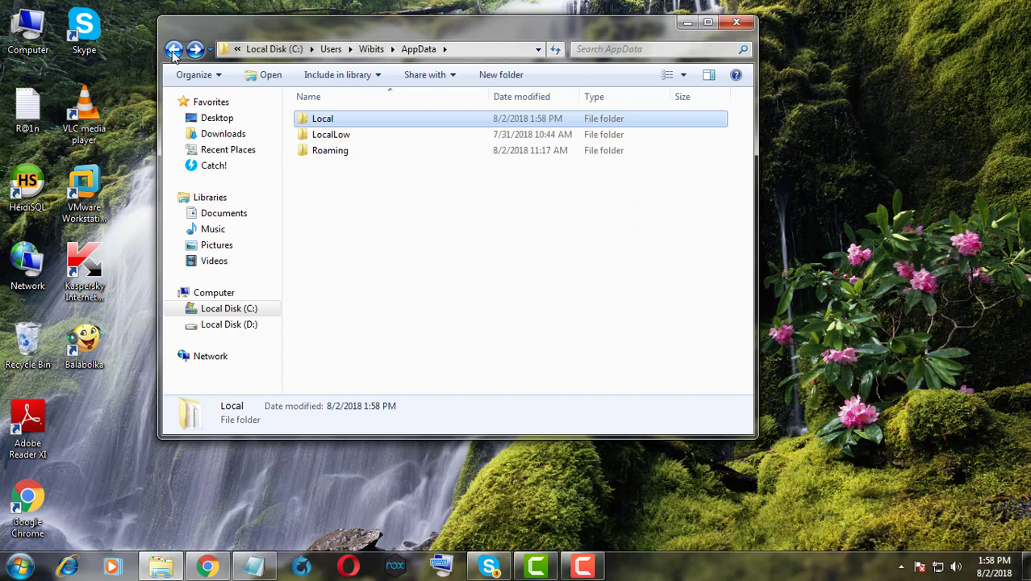
double_click(338, 137)
left_click(363, 156)
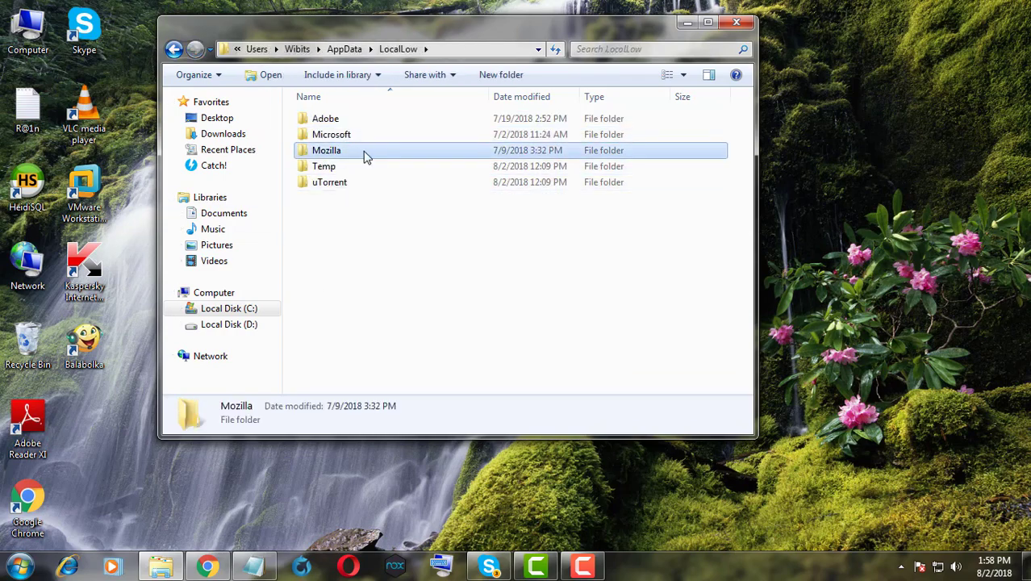
right_click(339, 155)
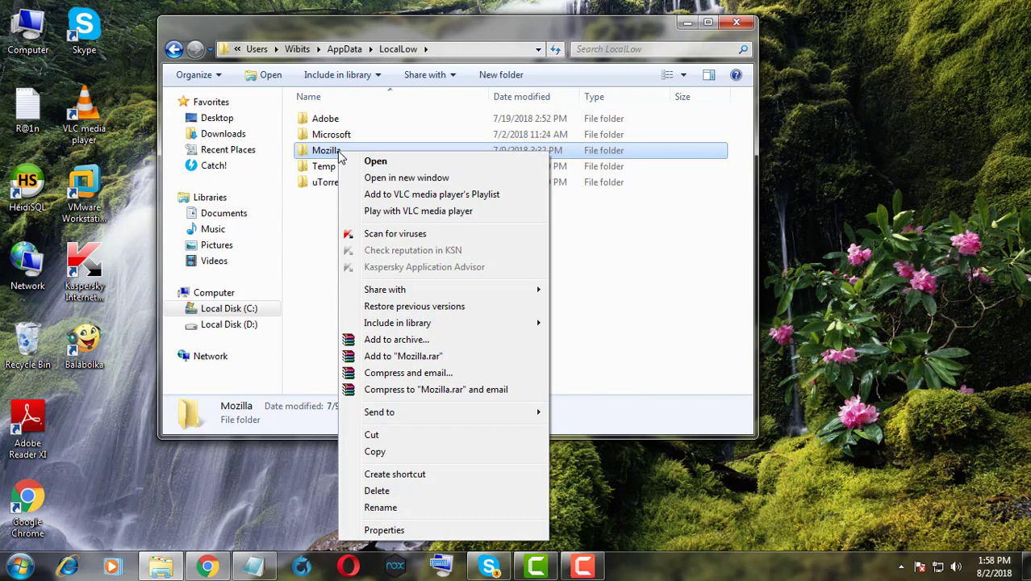
left_click(396, 496)
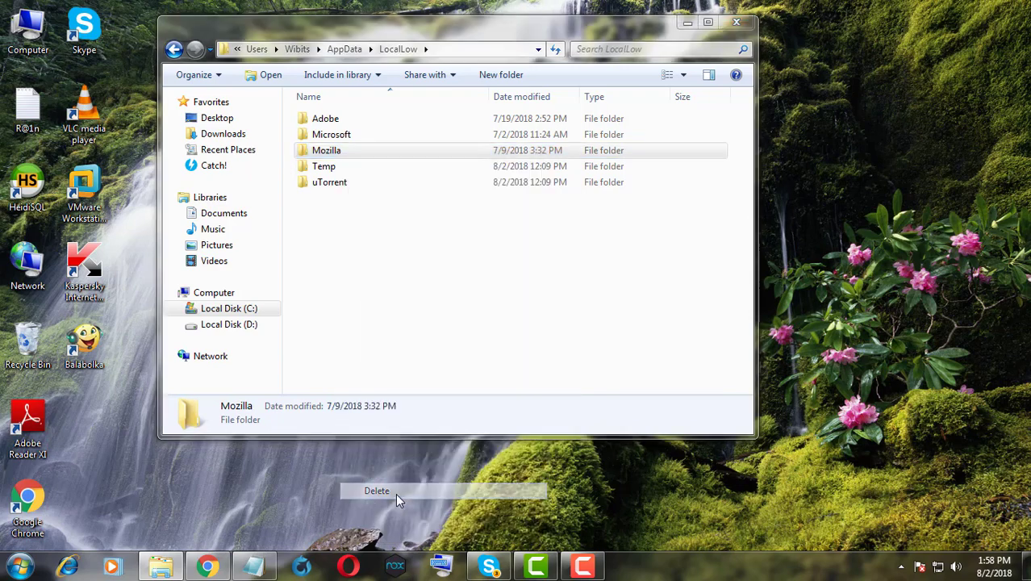
left_click(575, 346)
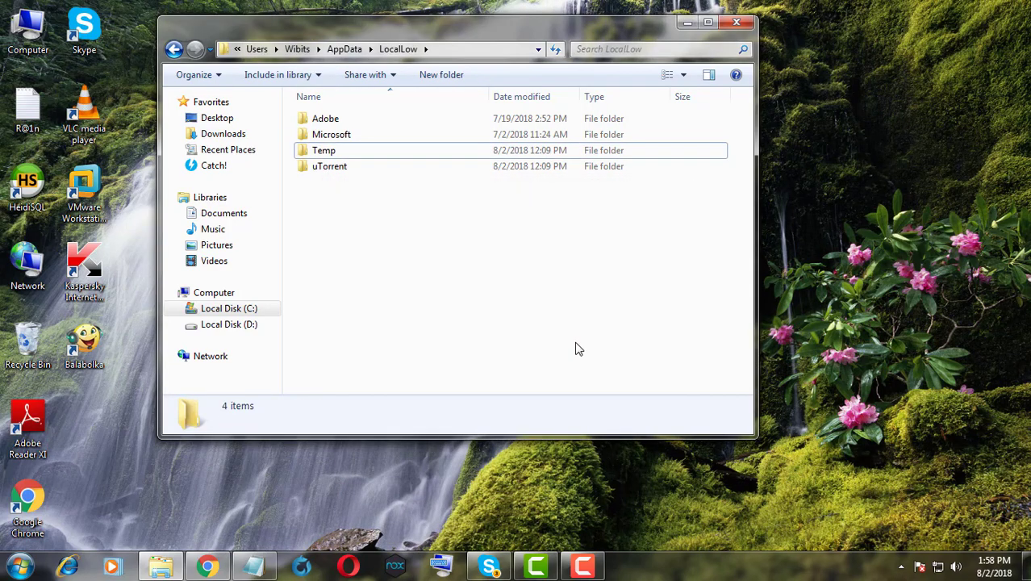
Step: Delete the Mozilla folder from AppData\Roaming, confirm the deletion and close the folder window
left_click(173, 49)
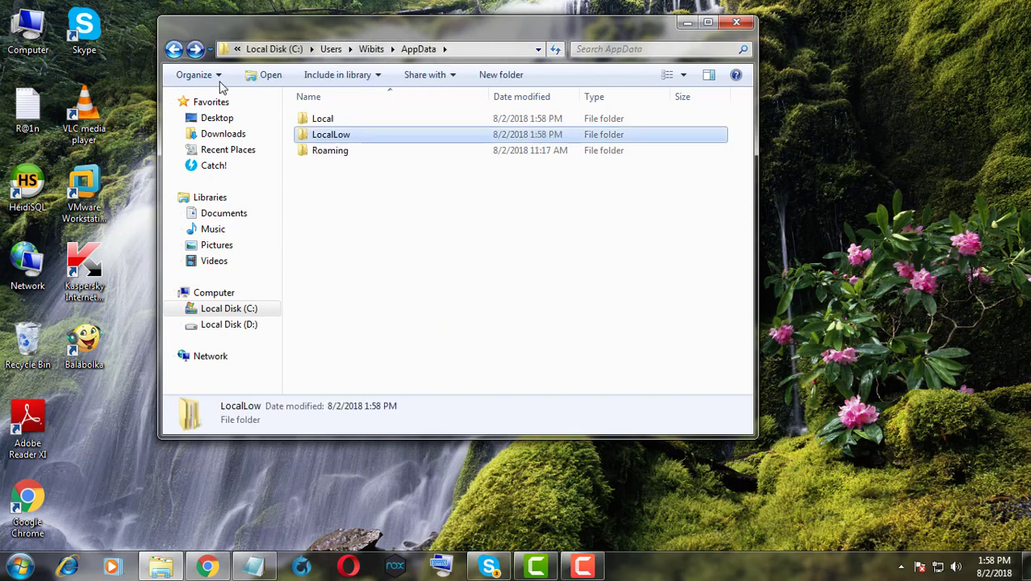
double_click(327, 152)
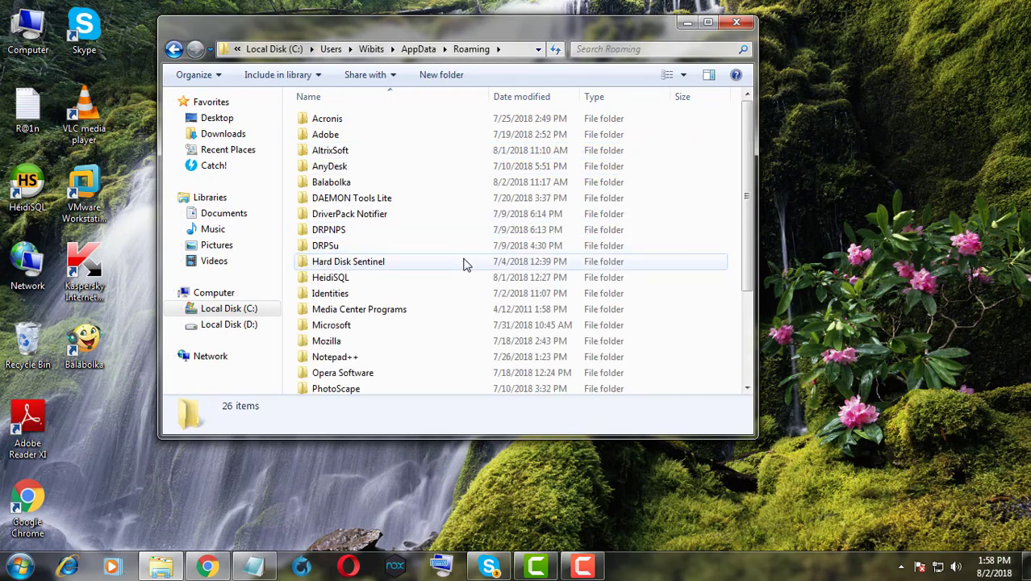
left_click(331, 346)
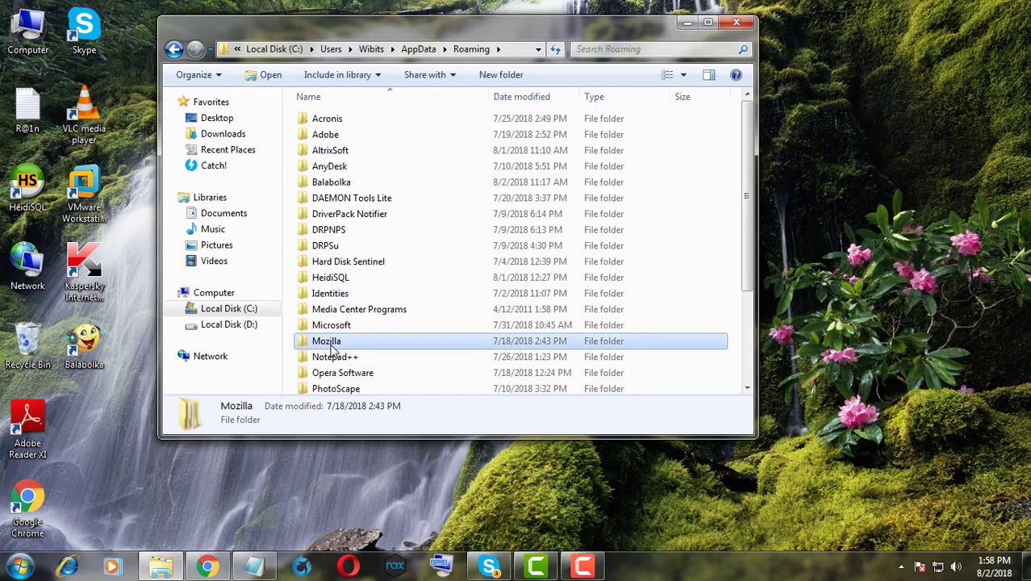
right_click(359, 349)
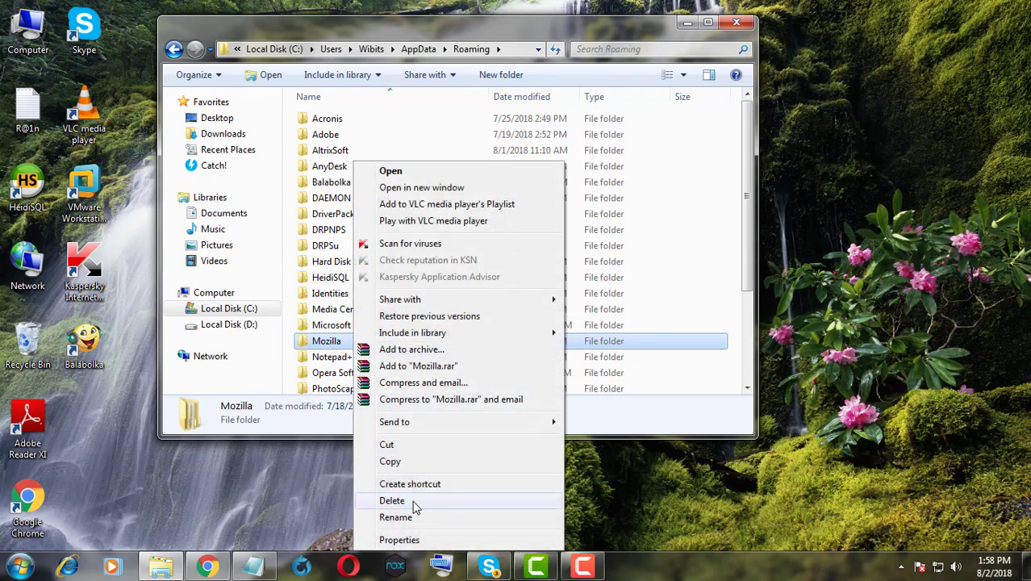
left_click(392, 501)
left_click(575, 346)
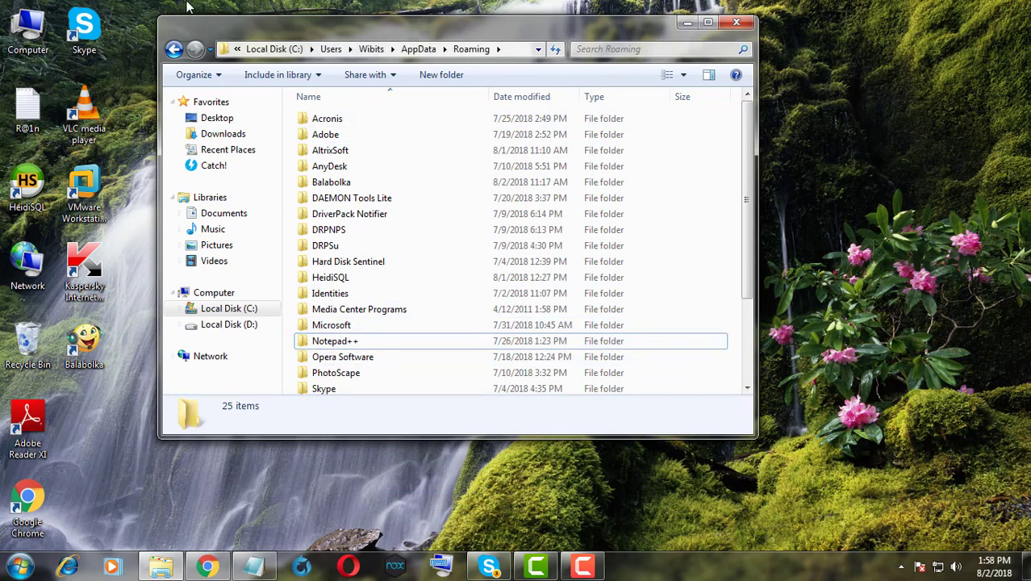
left_click(175, 49)
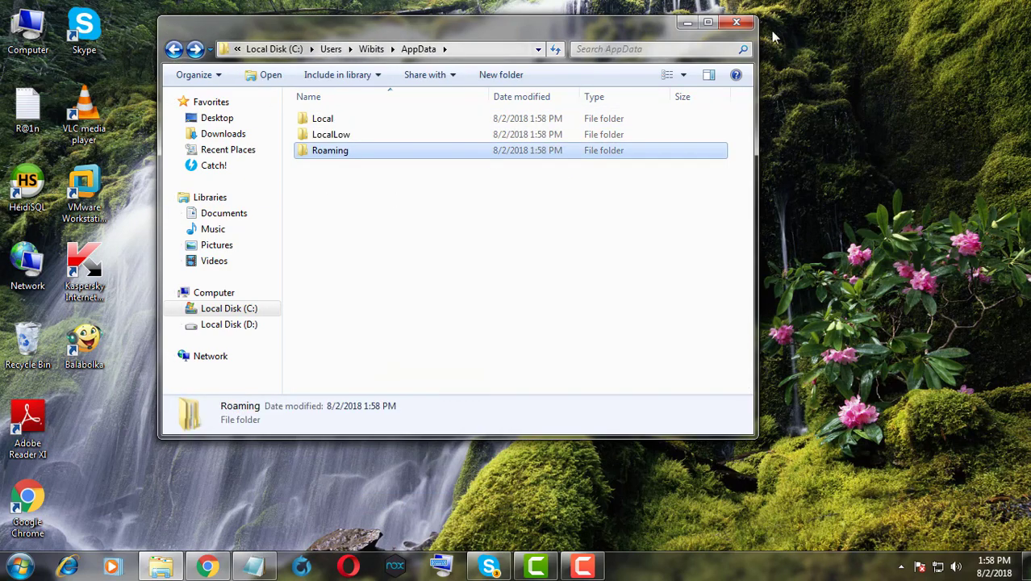
left_click(736, 21)
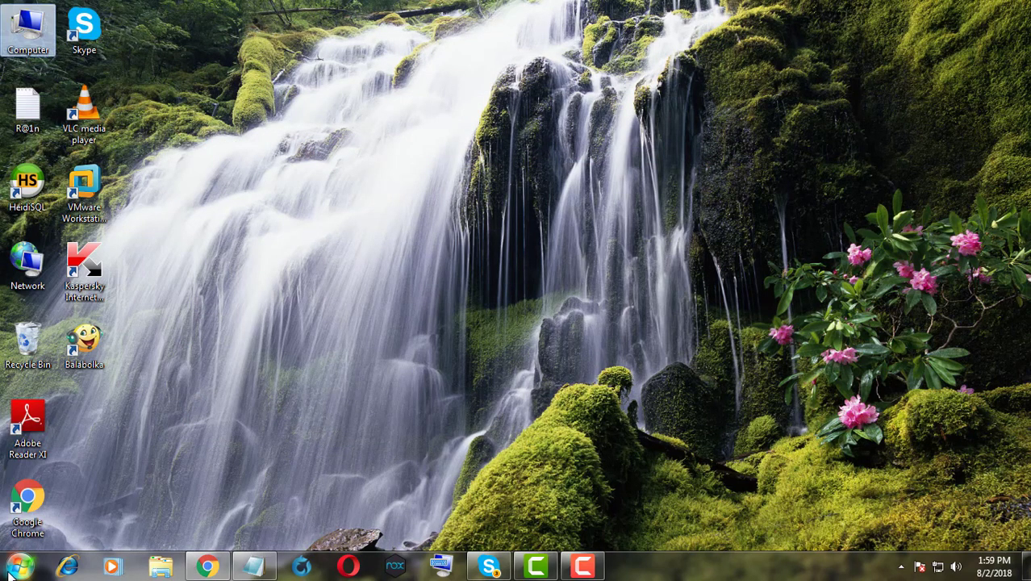
Step: Search Windows for "regedit" and run it as administrator
left_click(11, 569)
type("re")
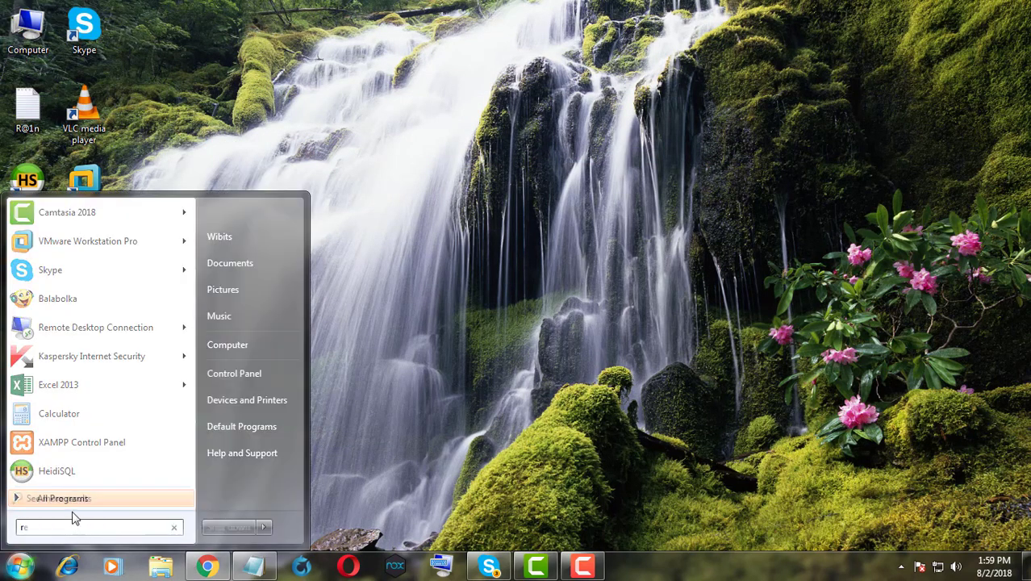
type("gedit")
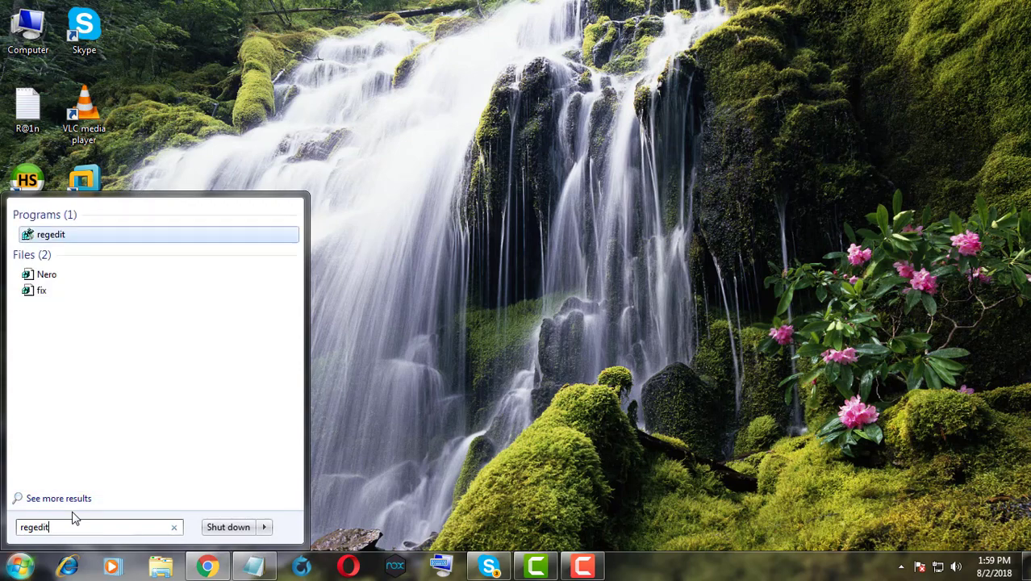
right_click(49, 237)
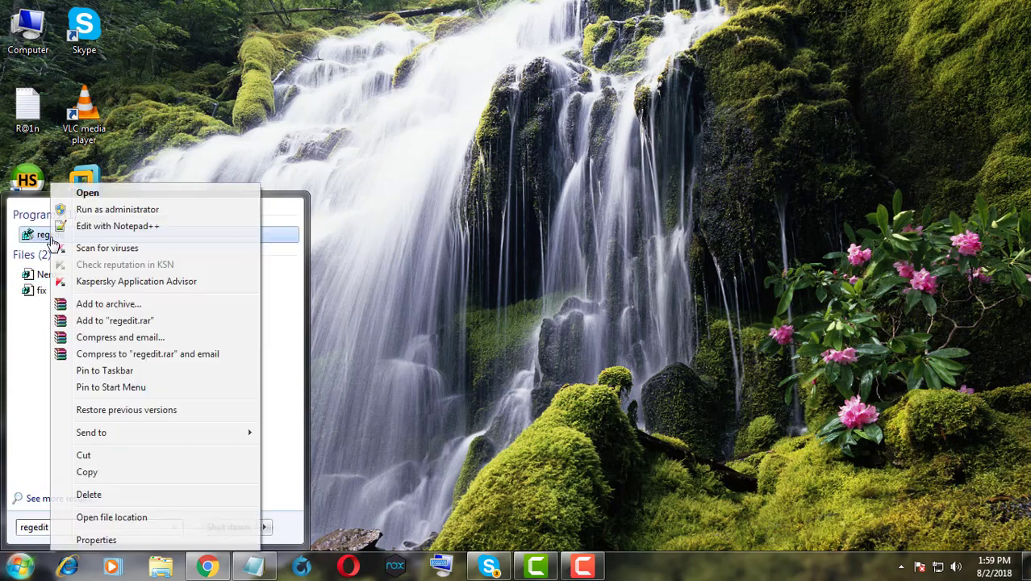
left_click(121, 210)
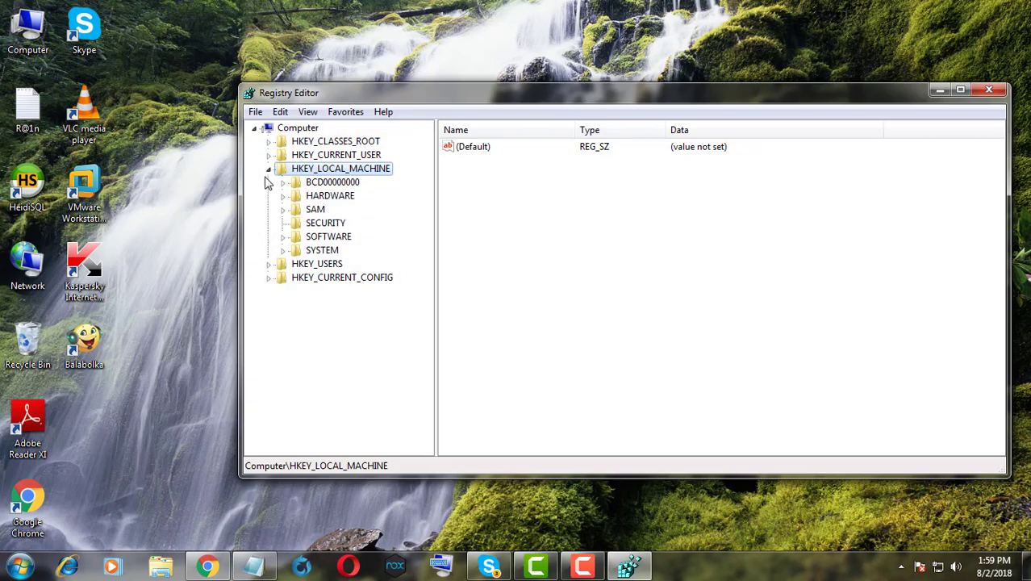
Step: Collapse HKEY_LOCAL_MACHINE and expand the registry tree to the subkeys of HKEY_CURRENT_USER\Software
left_click(268, 169)
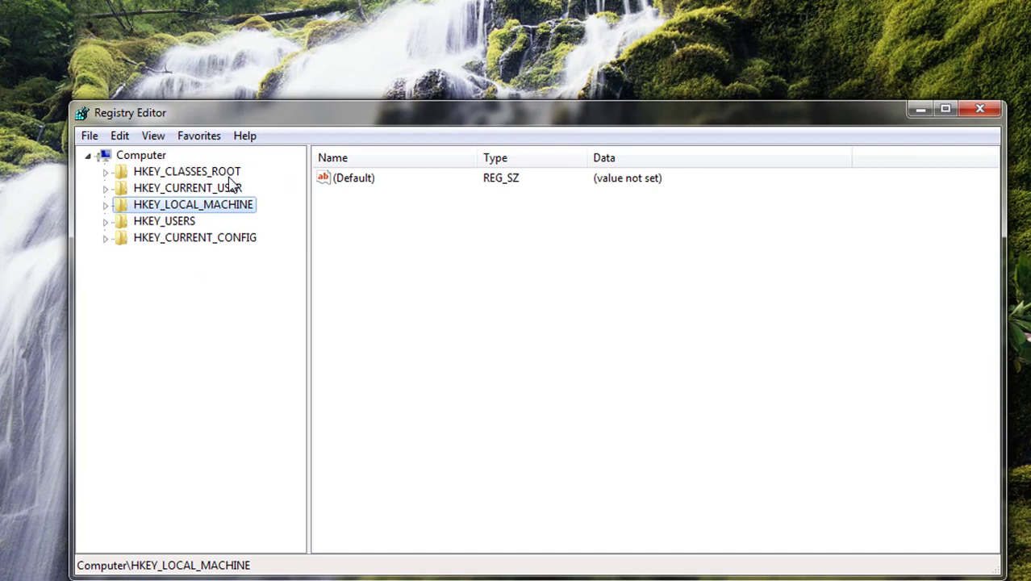
left_click(371, 155)
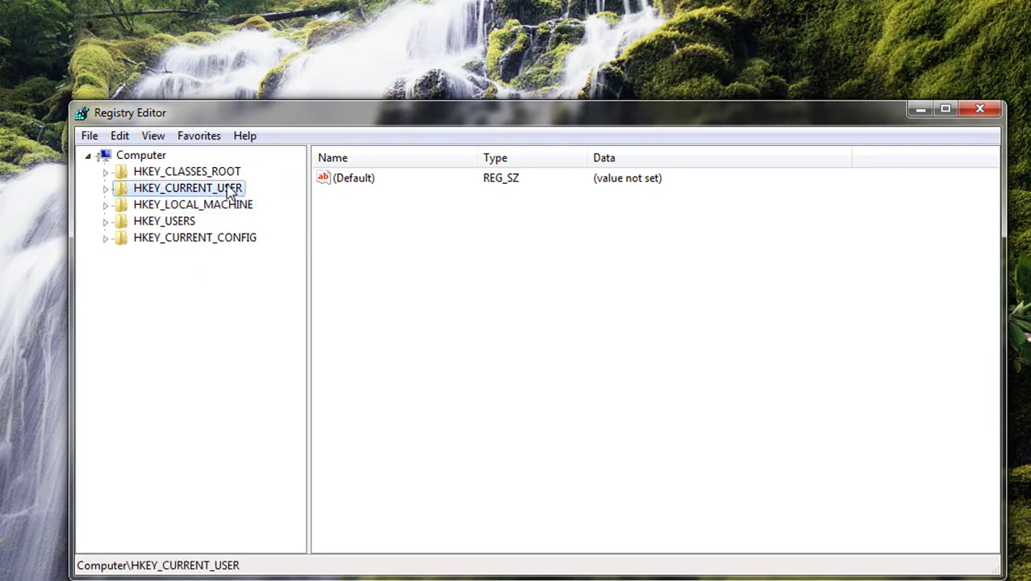
left_click(105, 190)
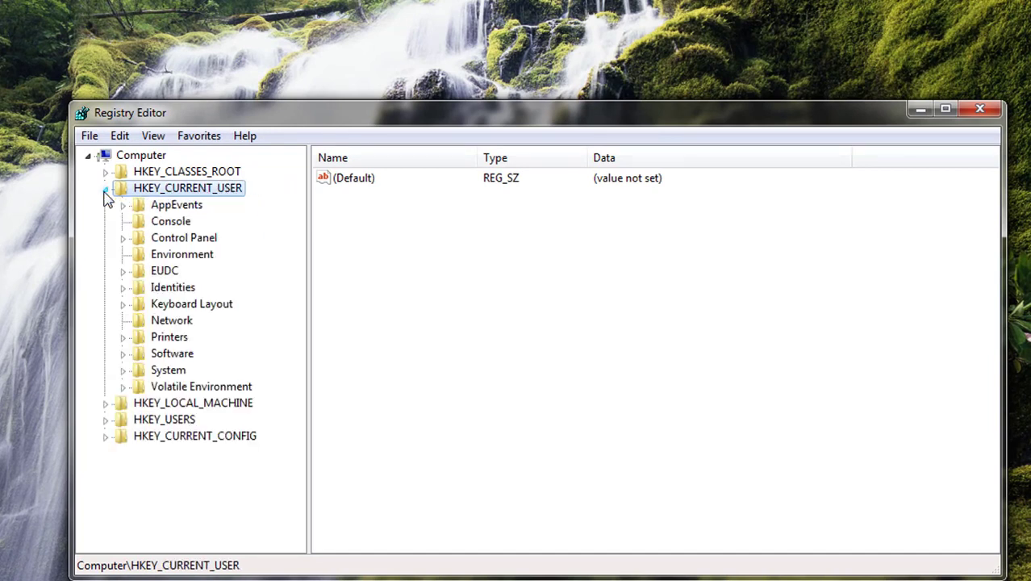
left_click(182, 355)
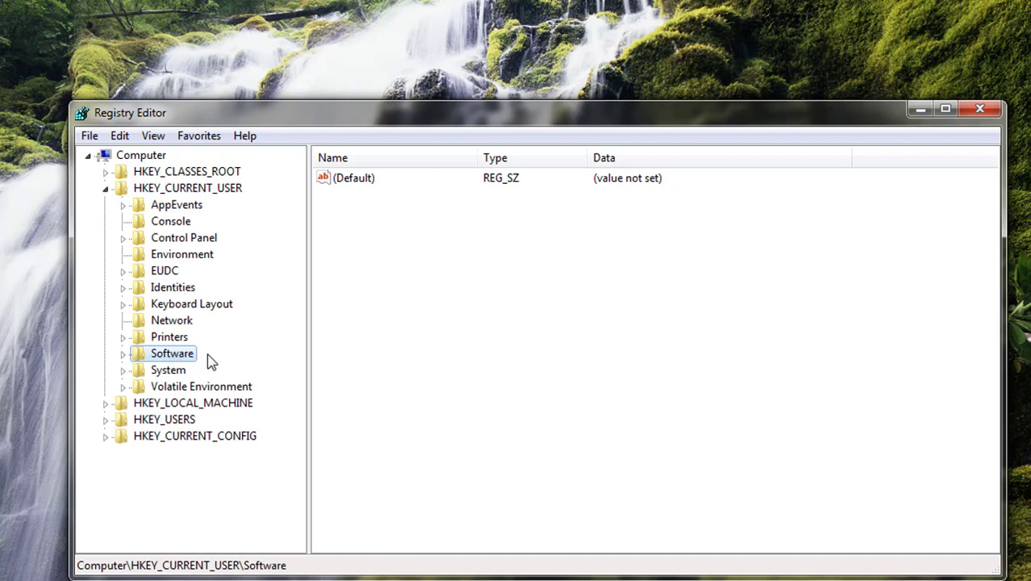
left_click(123, 355)
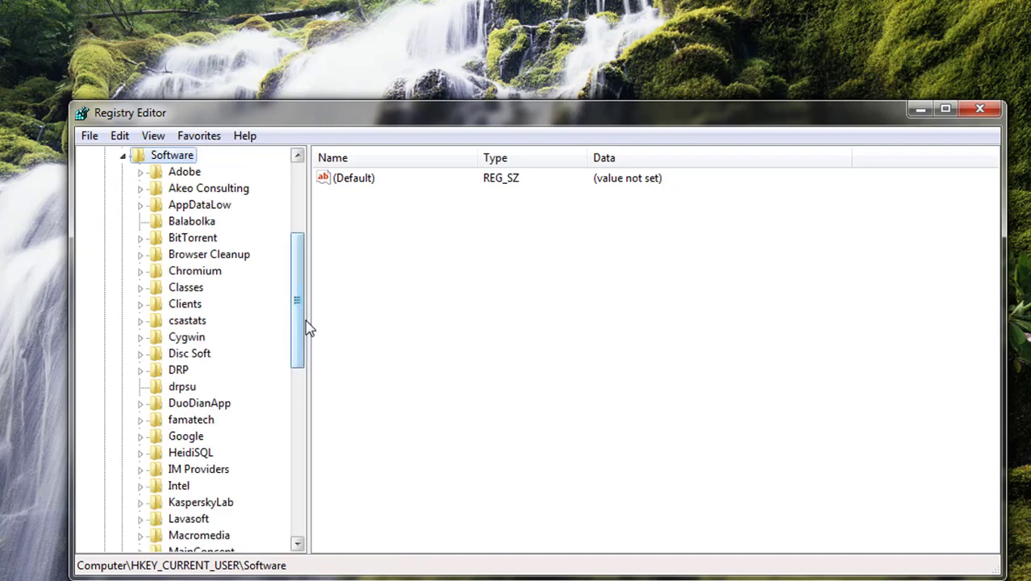
Step: Delete the Mozilla key from HKEY_CURRENT_USER\Software and confirm the key deletion
left_click_drag(309, 314, 305, 401)
left_click(186, 338)
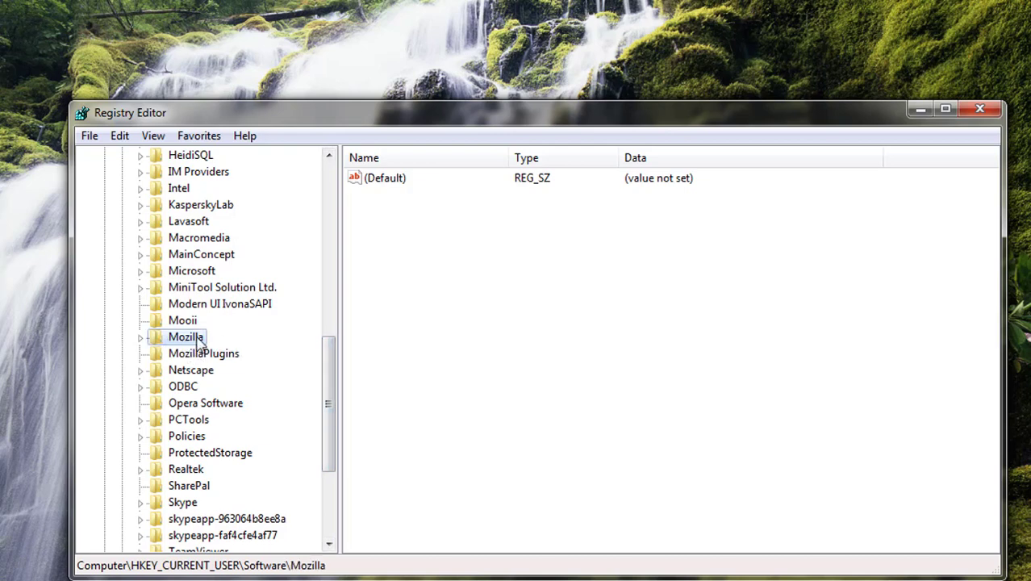
right_click(199, 342)
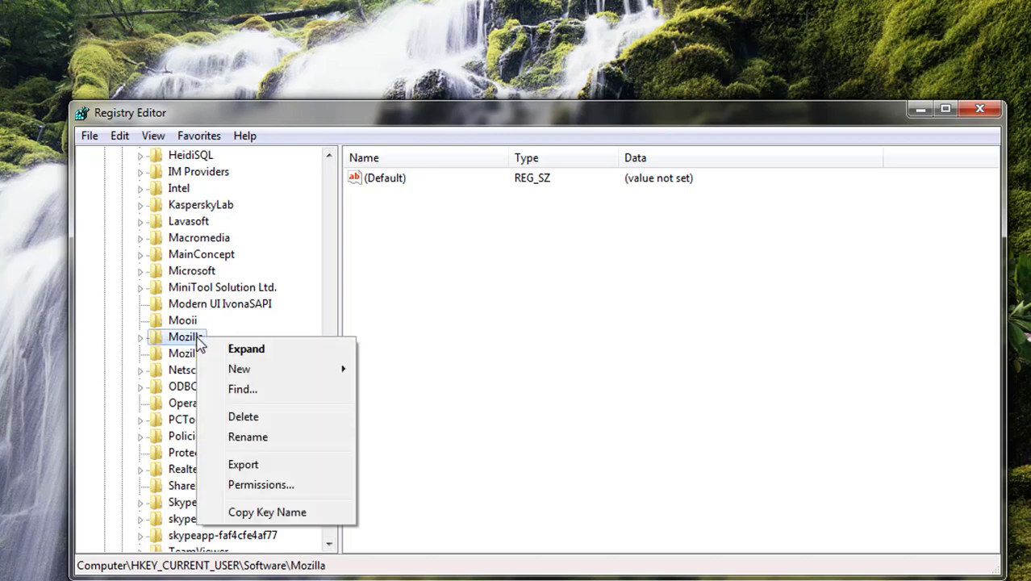
left_click(244, 417)
left_click(501, 342)
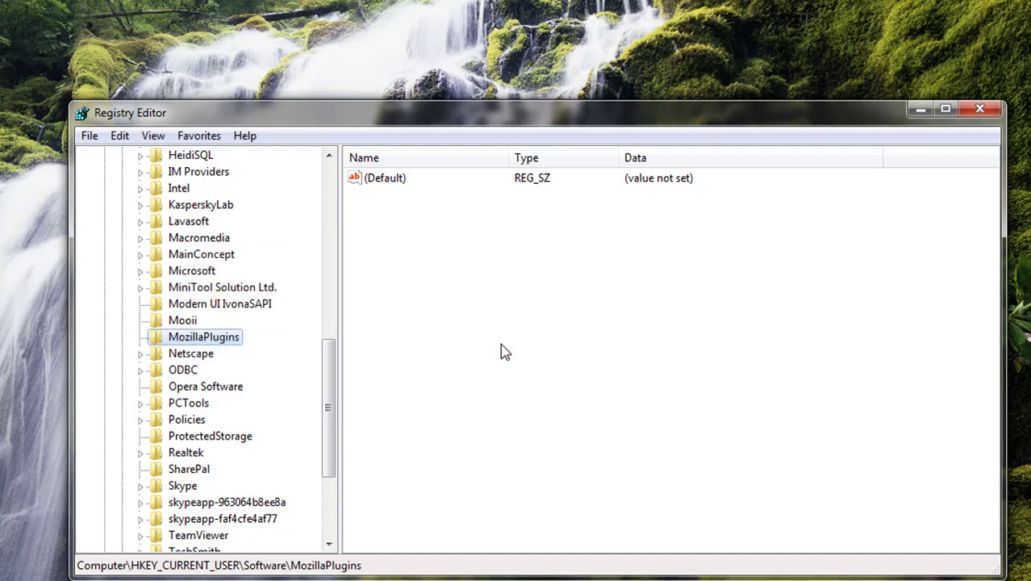
Step: Delete the MozillaPlugins key from HKEY_CURRENT_USER\Software and confirm the key deletion
right_click(221, 345)
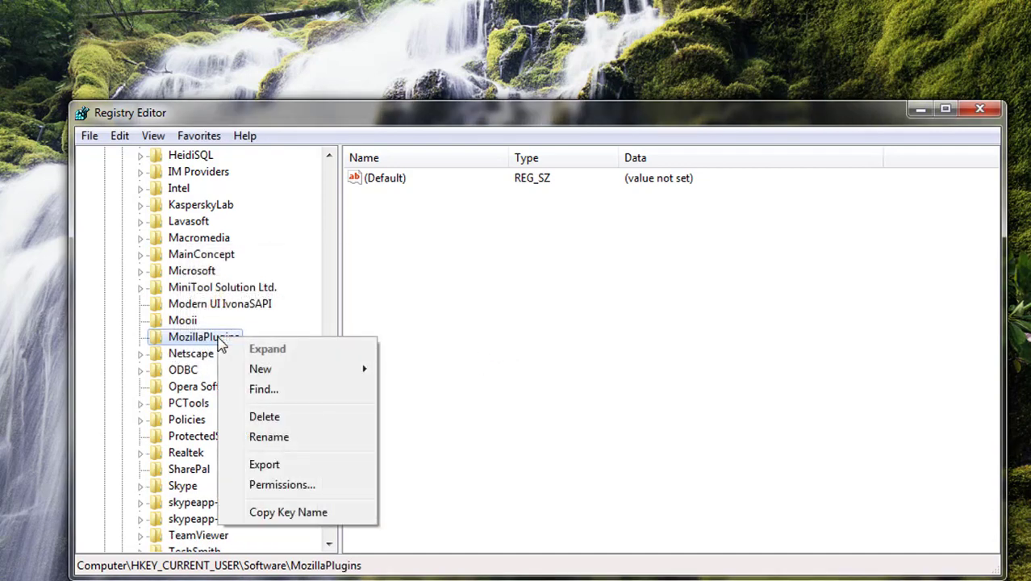
left_click(283, 417)
left_click(498, 347)
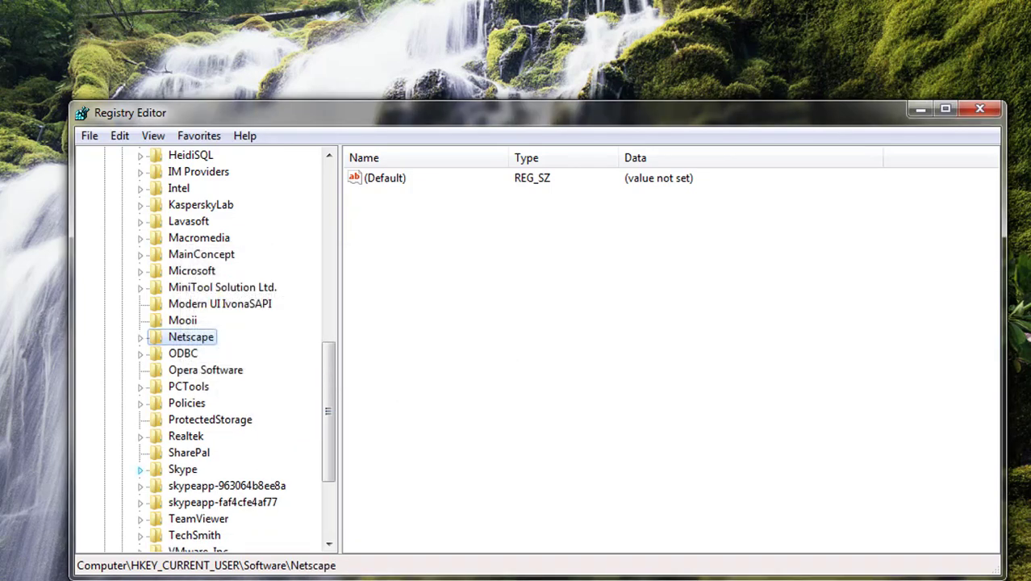
Step: Collapse the HKEY_CURRENT_USER branch and expand HKEY_LOCAL_MACHINE down to the subkeys of SOFTWARE
left_click_drag(326, 457, 322, 258)
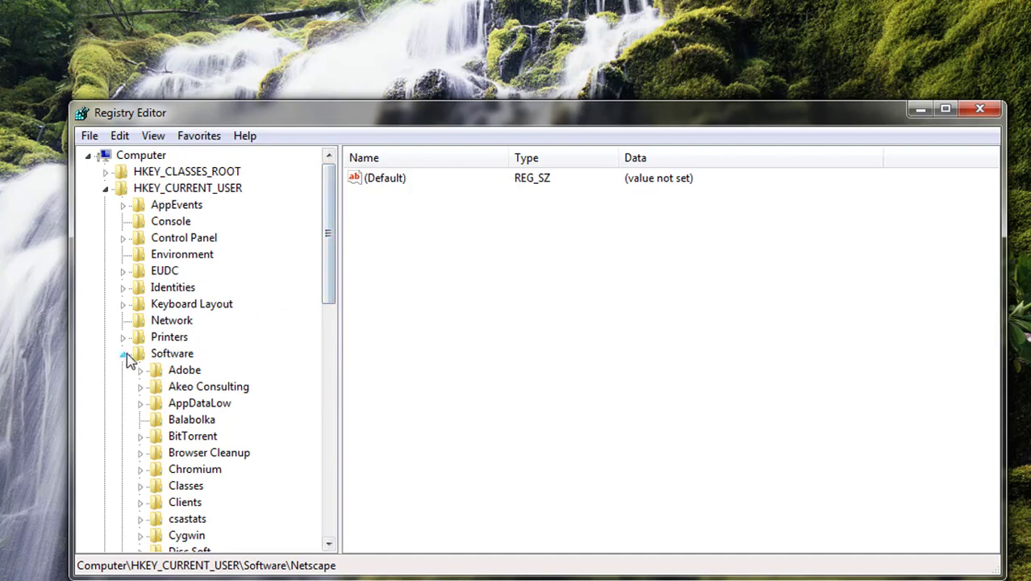
left_click(125, 353)
left_click(105, 190)
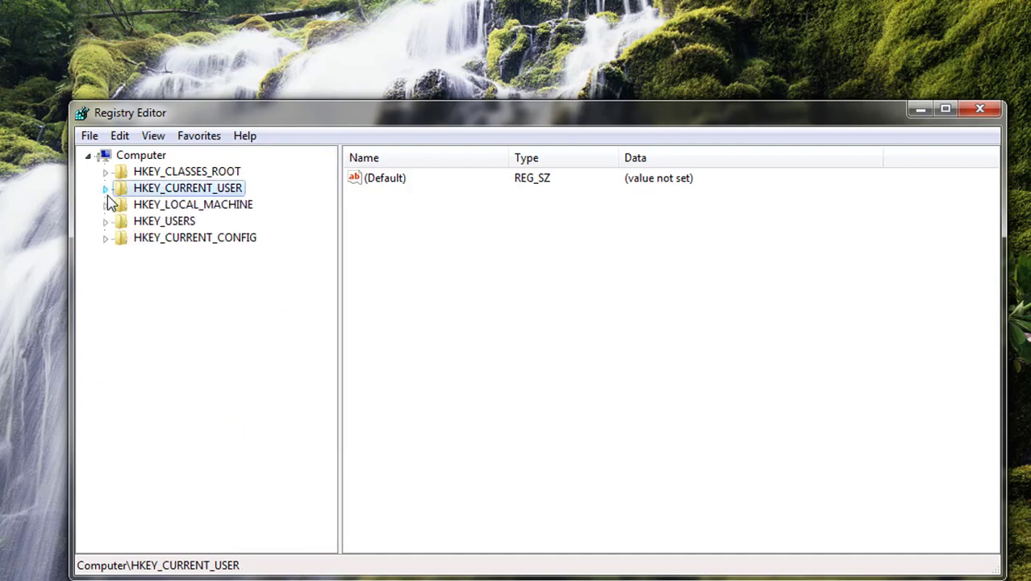
left_click(194, 208)
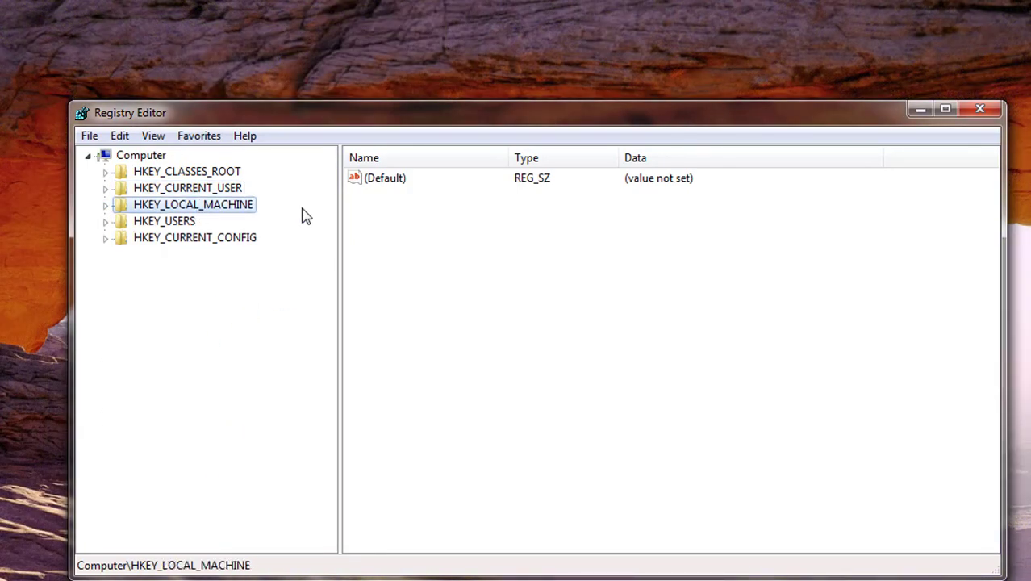
left_click(107, 207)
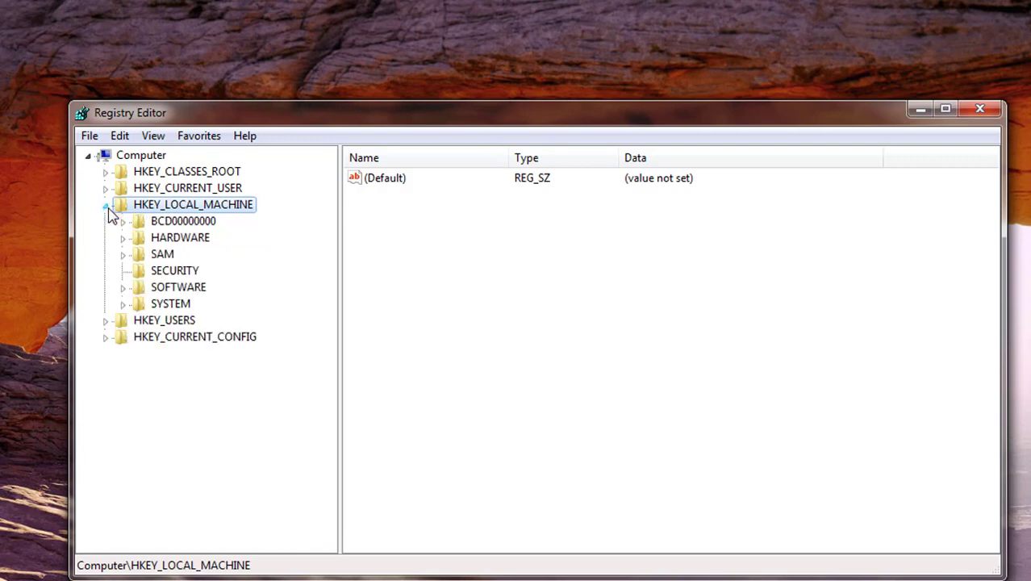
left_click(187, 288)
left_click(123, 289)
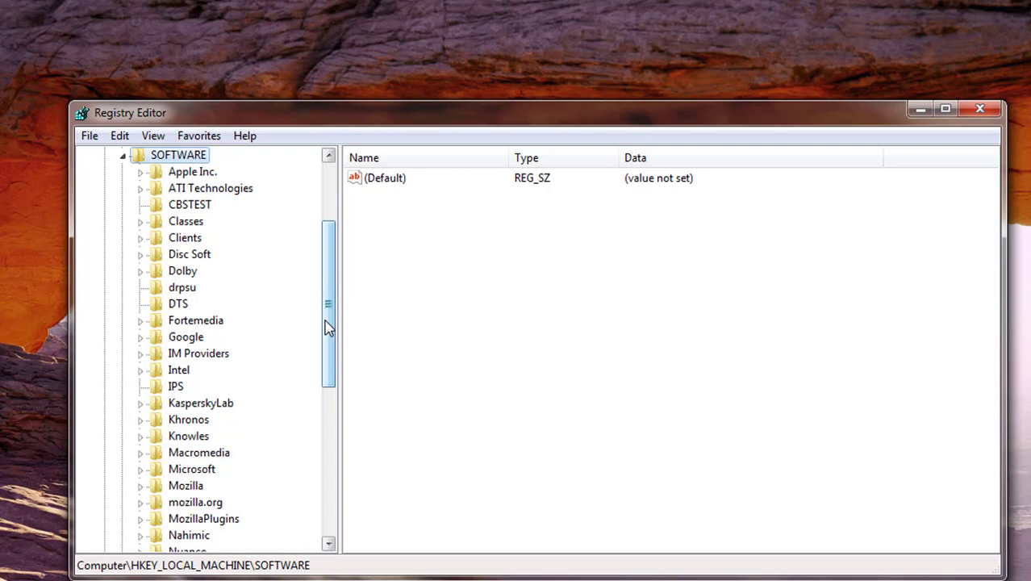
Step: Delete the Mozilla key from HKEY_LOCAL_MACHINE\SOFTWARE and confirm the key deletion
left_click_drag(328, 327, 329, 383)
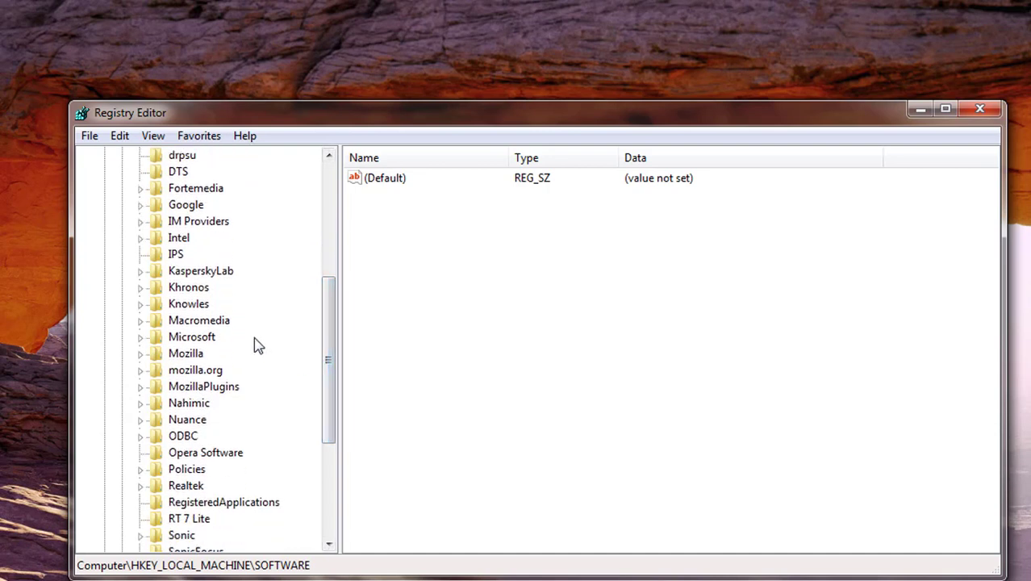
left_click(187, 354)
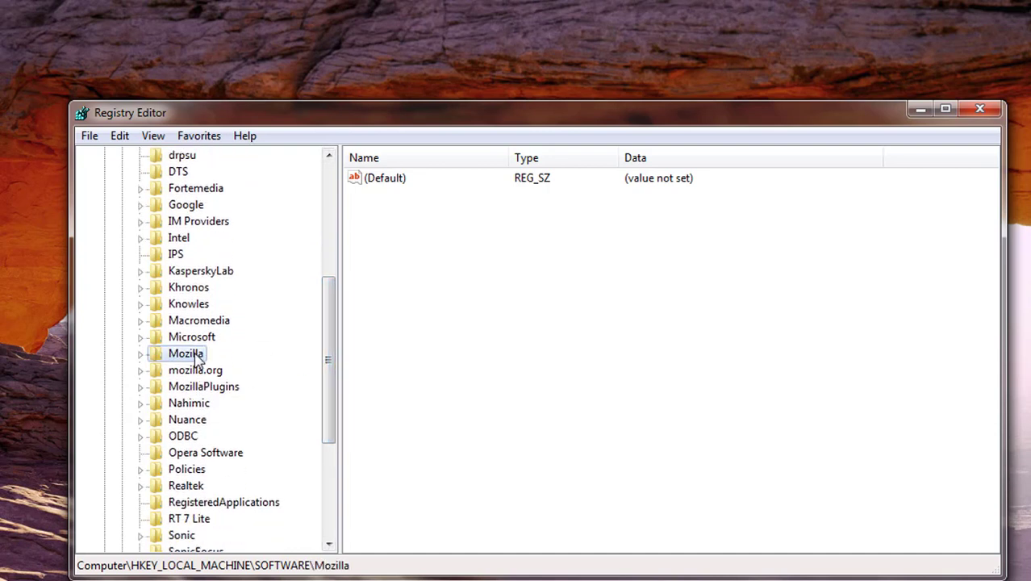
right_click(193, 360)
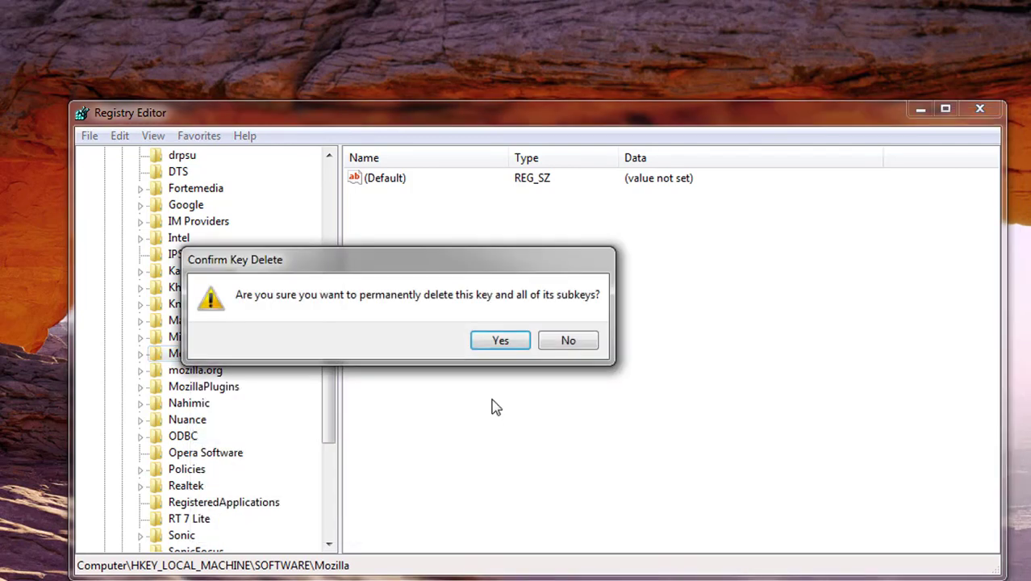
left_click(500, 340)
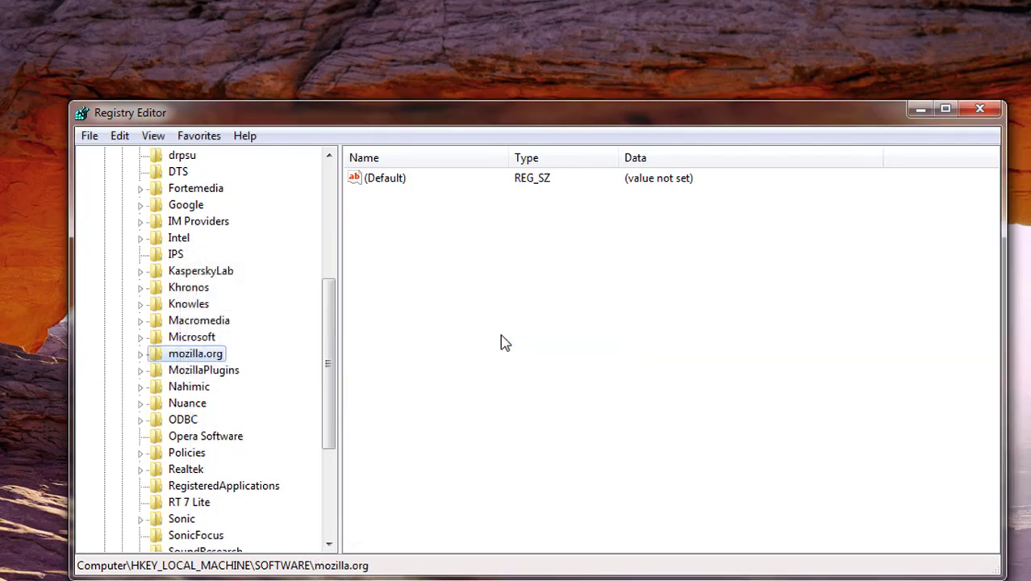
Step: Delete the mozilla.org key from HKEY_LOCAL_MACHINE\SOFTWARE and confirm the key deletion
right_click(197, 356)
left_click(242, 430)
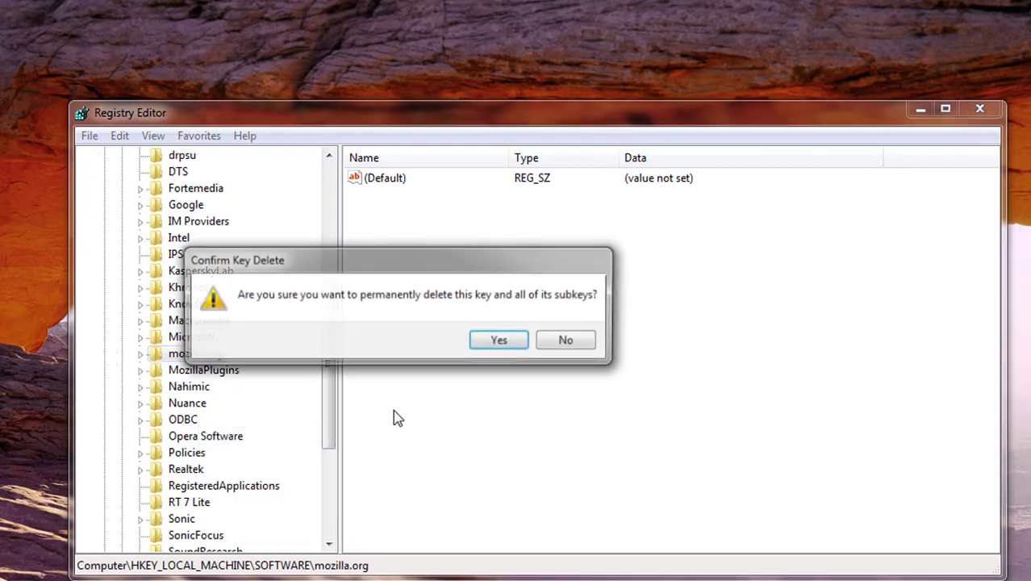
left_click(502, 342)
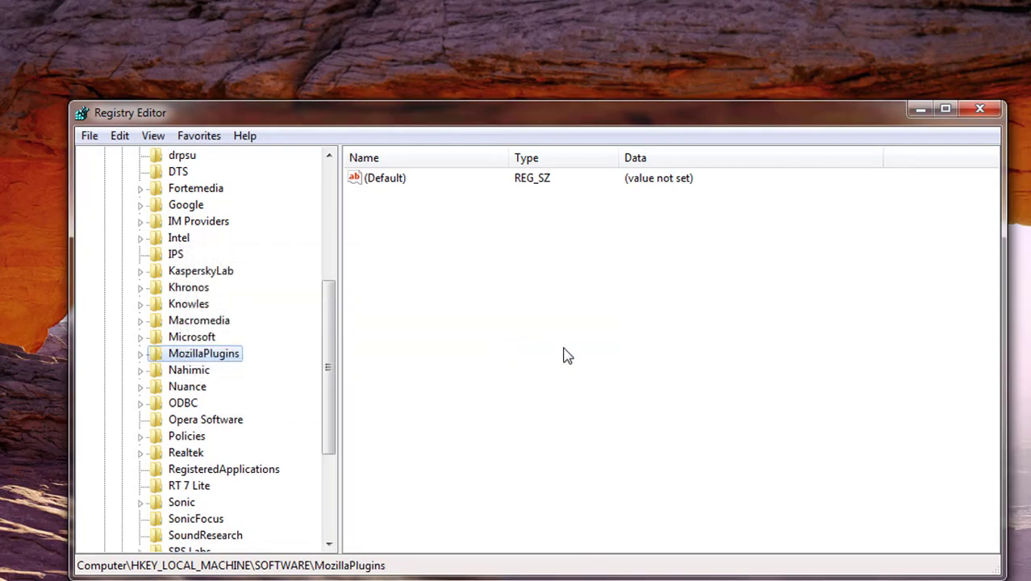
Step: Delete the MozillaPlugins key from HKEY_LOCAL_MACHINE\SOFTWARE and confirm the key deletion
right_click(219, 361)
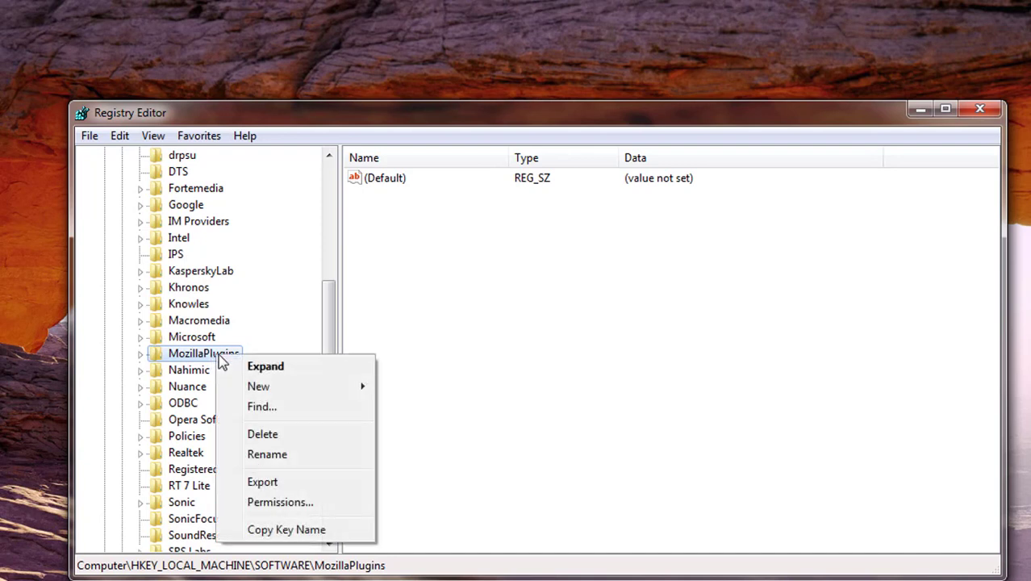
left_click(274, 440)
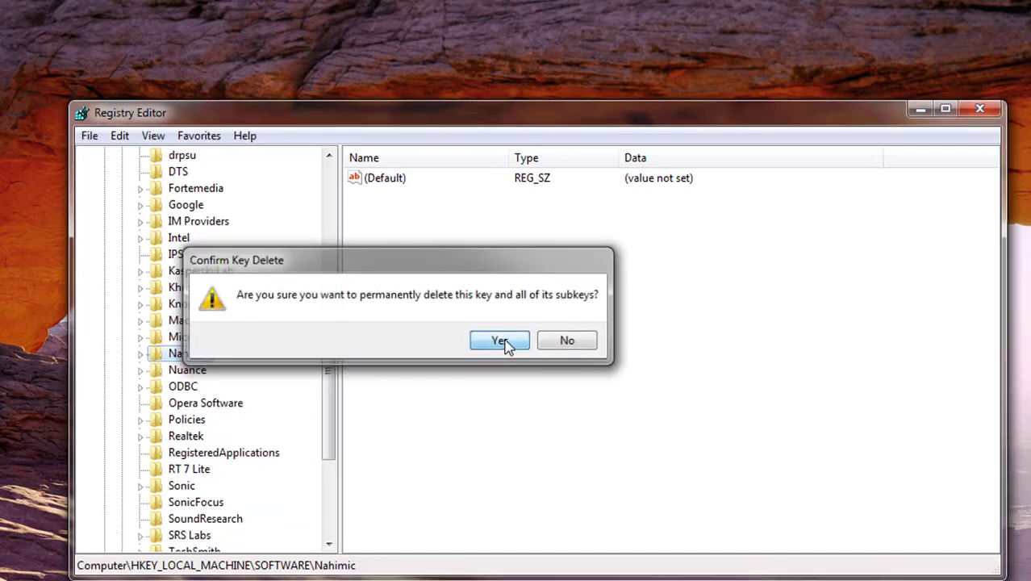
left_click(504, 344)
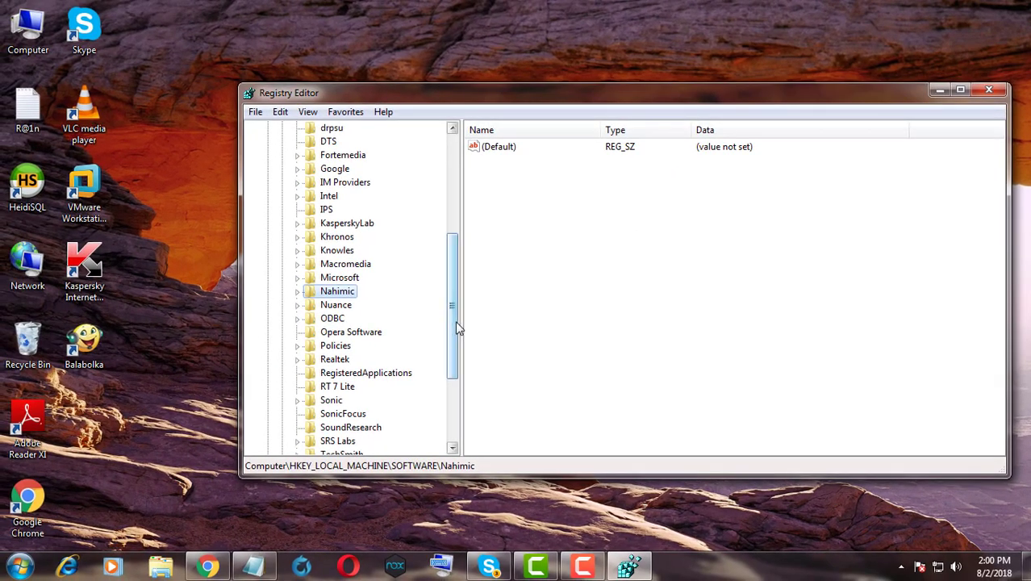
Step: Collapse the SOFTWARE and HKEY_LOCAL_MACHINE branches and close the Registry Editor
left_click_drag(363, 373, 345, 217)
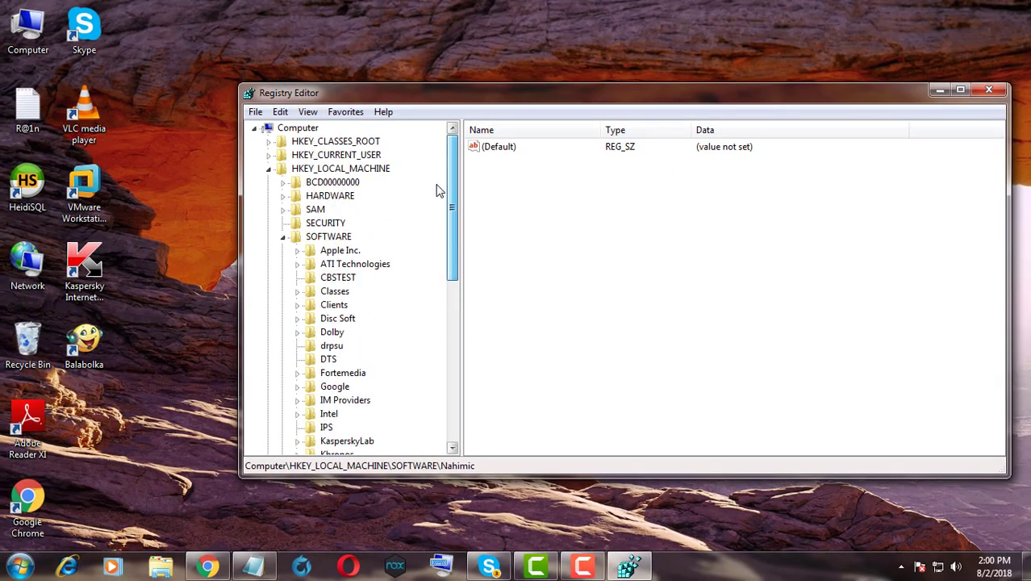
left_click(282, 236)
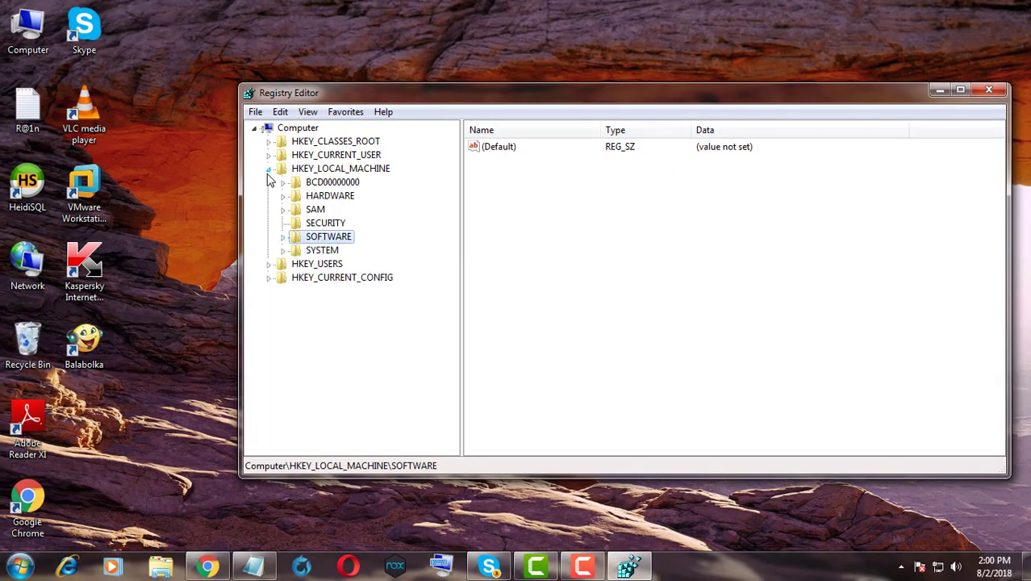
left_click(268, 169)
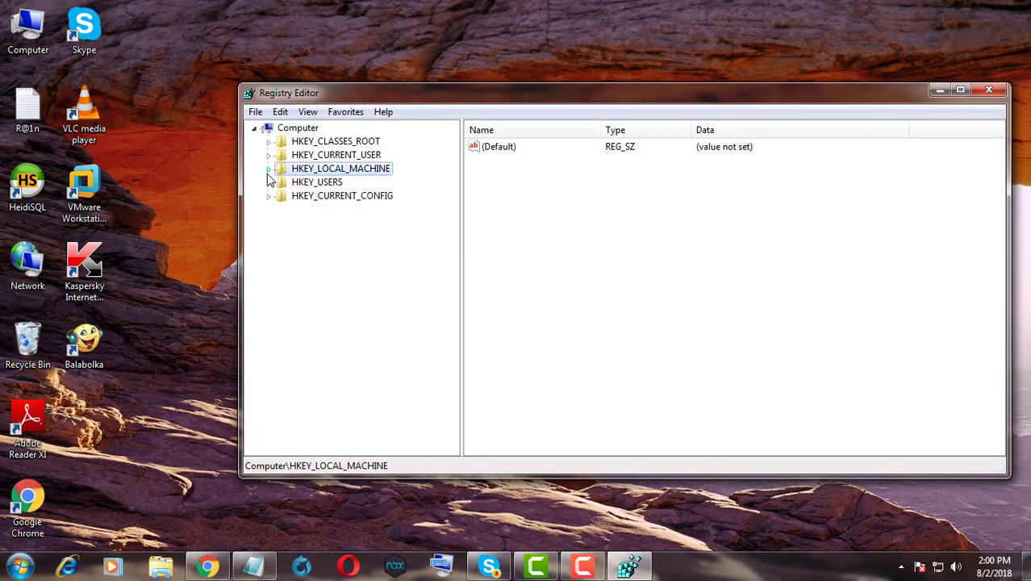
left_click(999, 92)
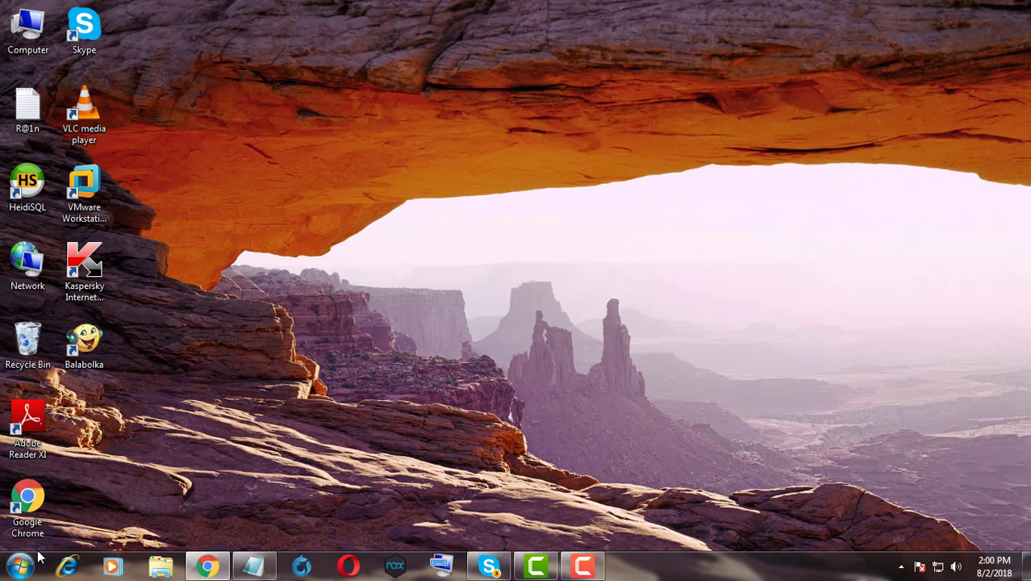
Step: Bring up the Windows power options that include Restart and Sleep
left_click(18, 568)
mouse_move(265, 527)
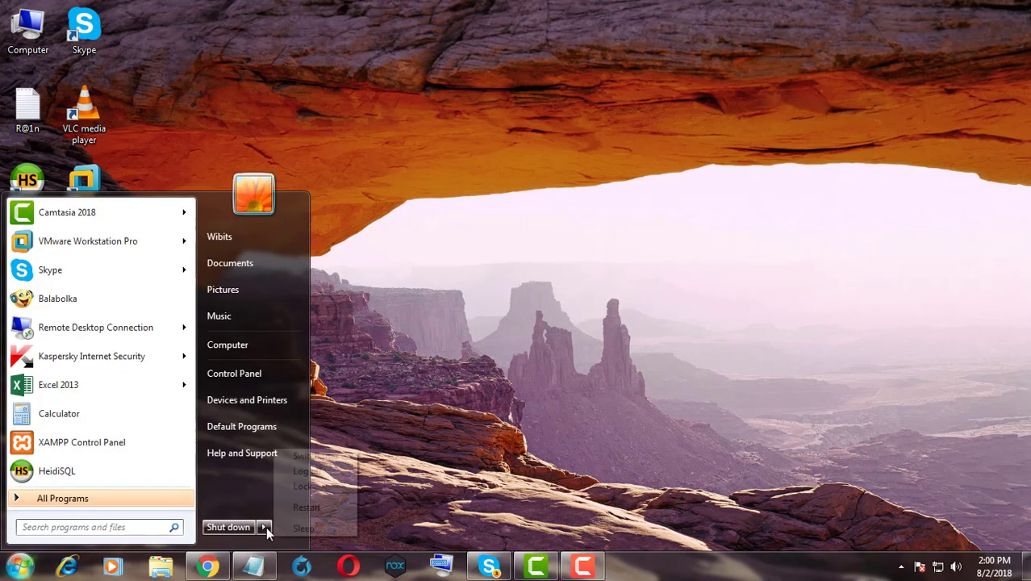